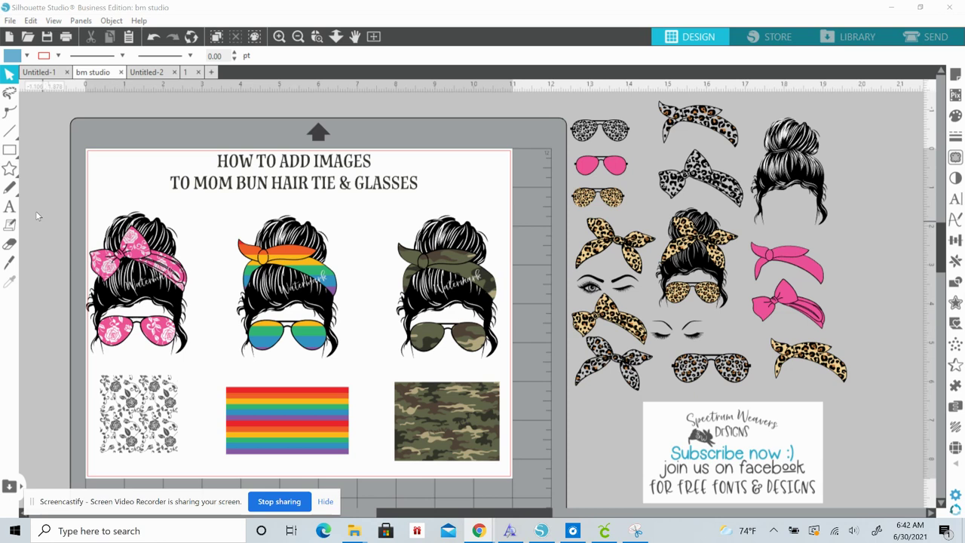
- Delete the two-line title text above the three mom bun examples
{"action": "left_click_drag", "start_coordinate": [37, 214], "coordinate": [98, 230]}
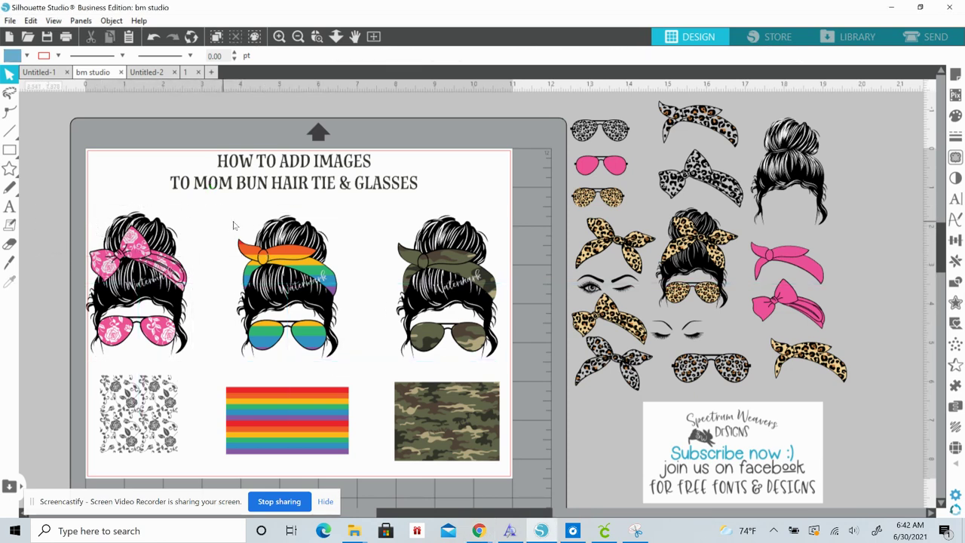
{"action": "left_click", "coordinate": [218, 186]}
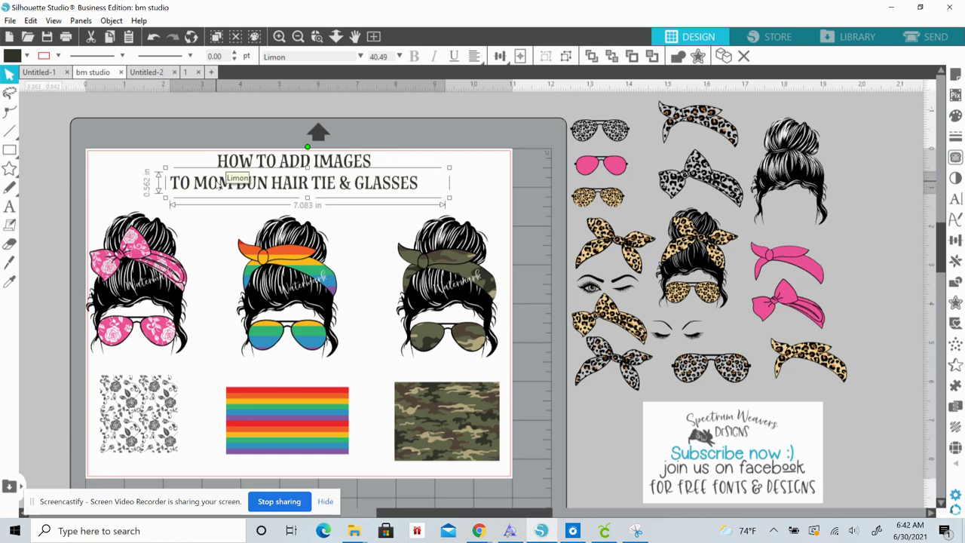
{"action": "left_click_drag", "start_coordinate": [264, 118], "coordinate": [276, 188]}
{"action": "key", "text": "Delete"}
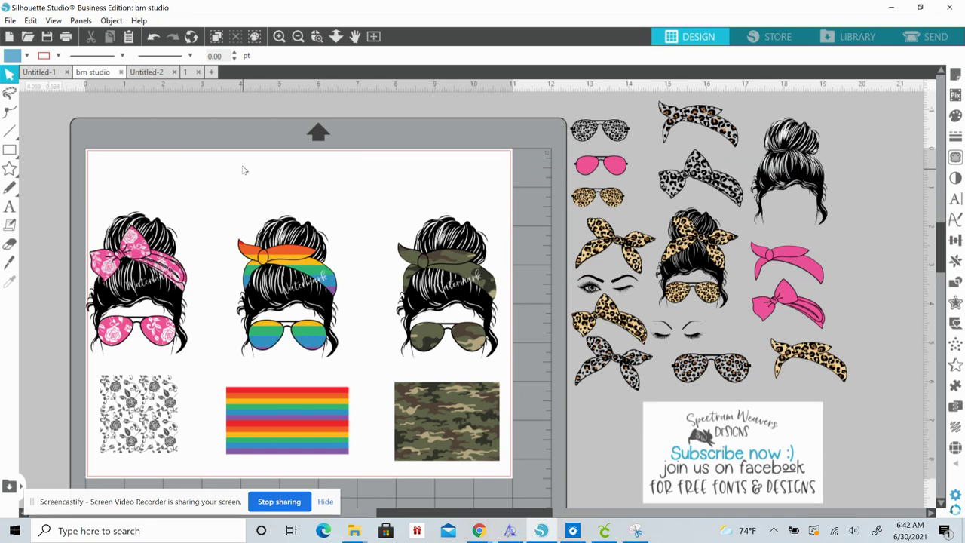
- Clear the page by shrinking the rainbow and camouflage examples with their swatches and moving all sample art and the floral swatch to its left edge
{"action": "left_click_drag", "start_coordinate": [234, 158], "coordinate": [310, 290]}
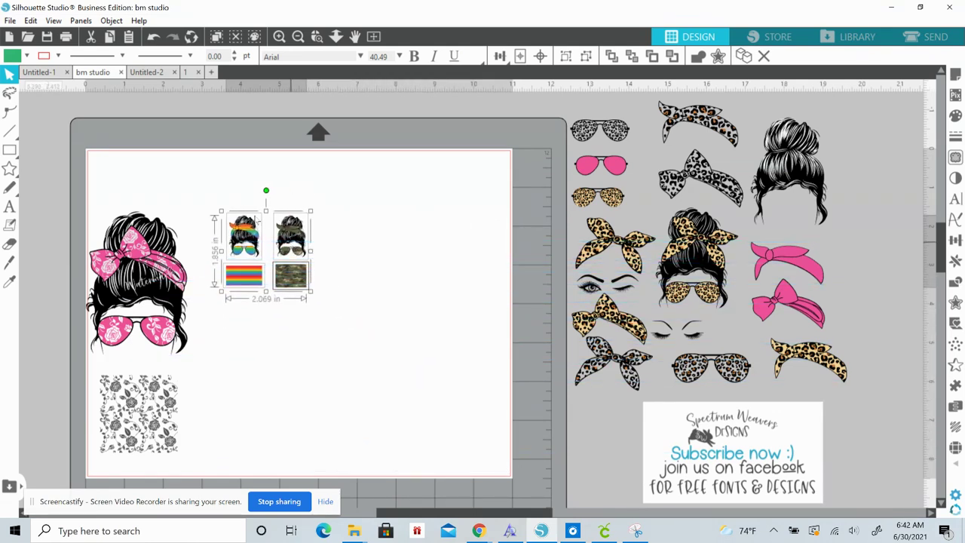
{"action": "left_click_drag", "start_coordinate": [294, 245], "coordinate": [108, 141]}
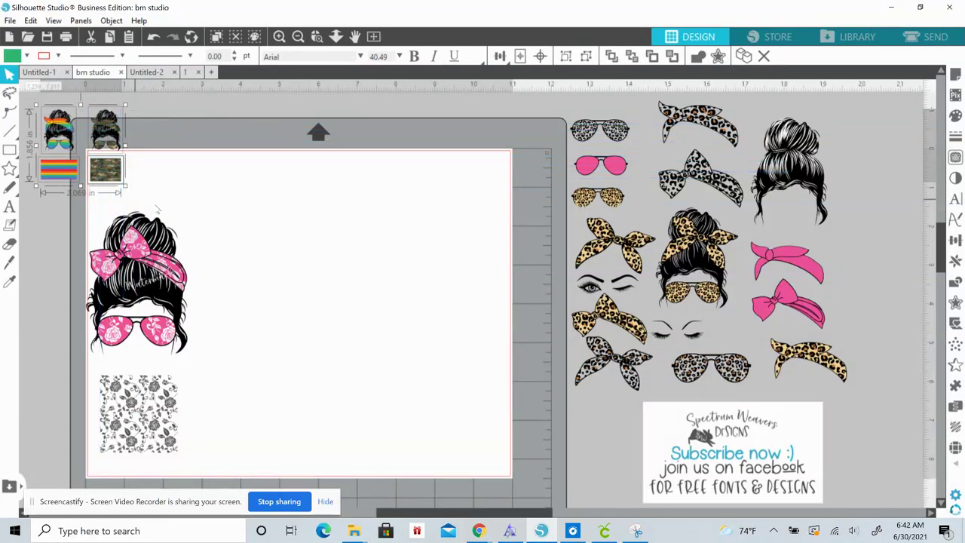
{"action": "left_click_drag", "start_coordinate": [222, 226], "coordinate": [274, 249]}
{"action": "left_click", "coordinate": [278, 386]}
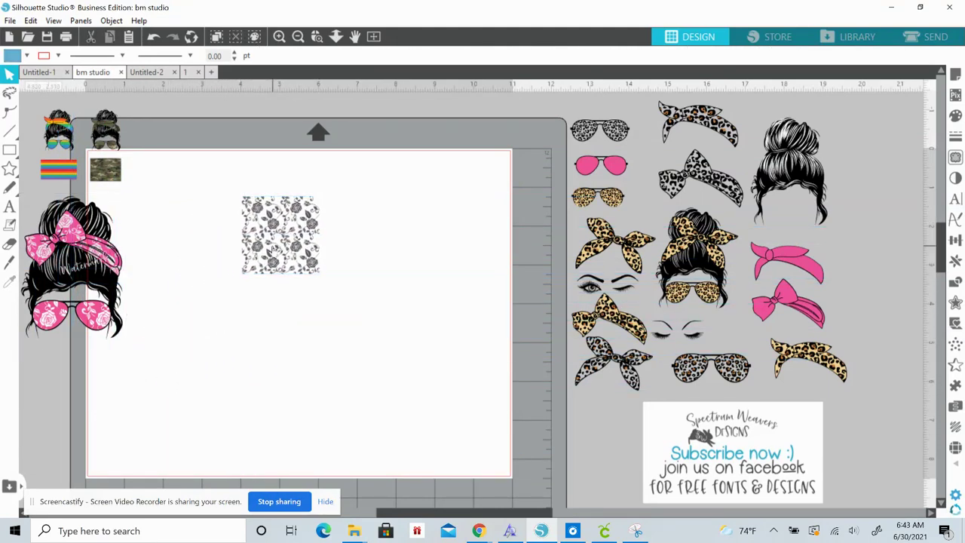
{"action": "left_click", "coordinate": [766, 183]}
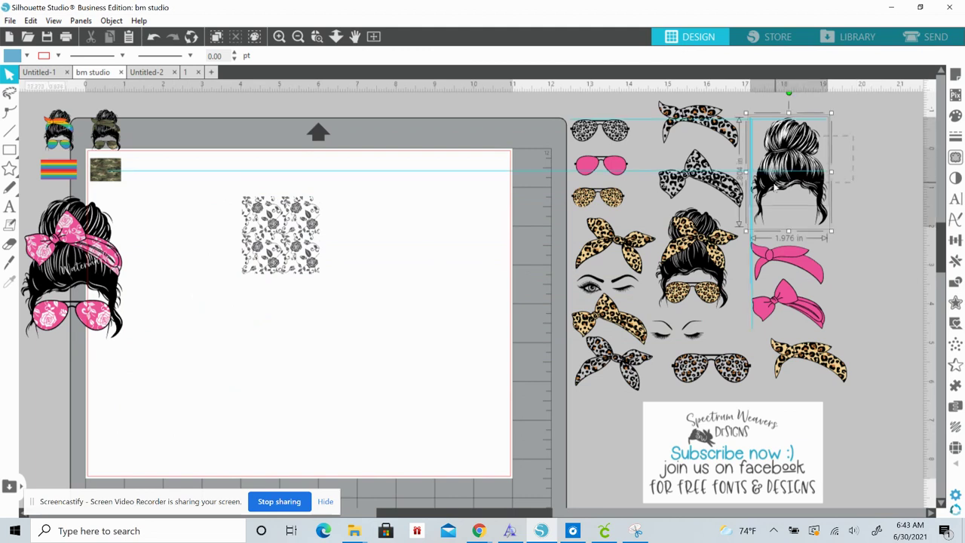
{"action": "left_click", "coordinate": [509, 258]}
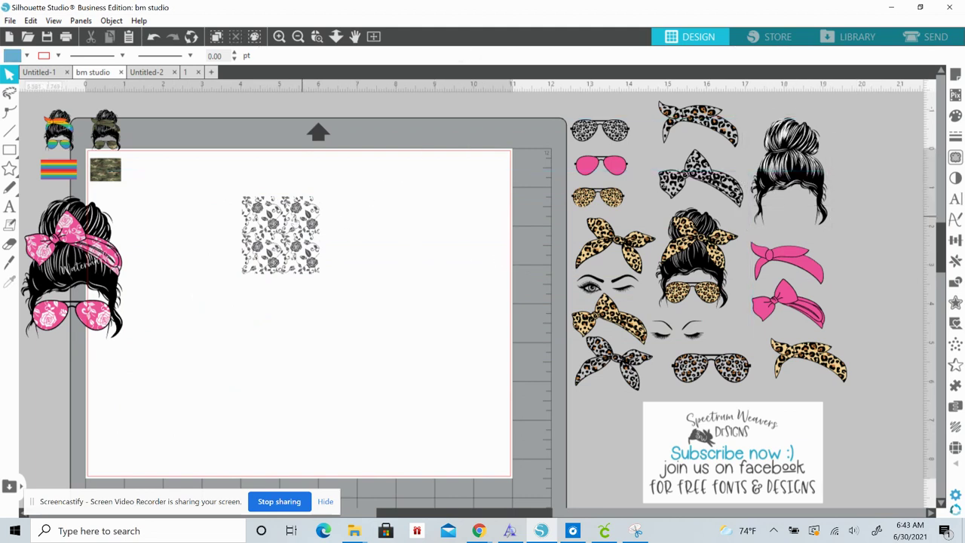
{"action": "left_click_drag", "start_coordinate": [294, 223], "coordinate": [104, 403]}
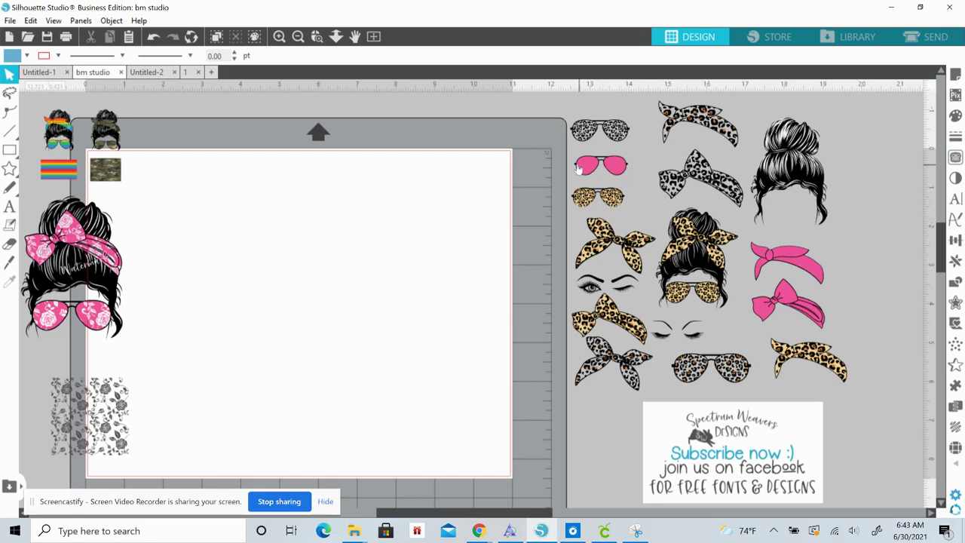
- Pull the pink layers of the sunglasses and bow headband off their black bases and return them to their places
{"action": "left_click_drag", "start_coordinate": [579, 166], "coordinate": [566, 167]}
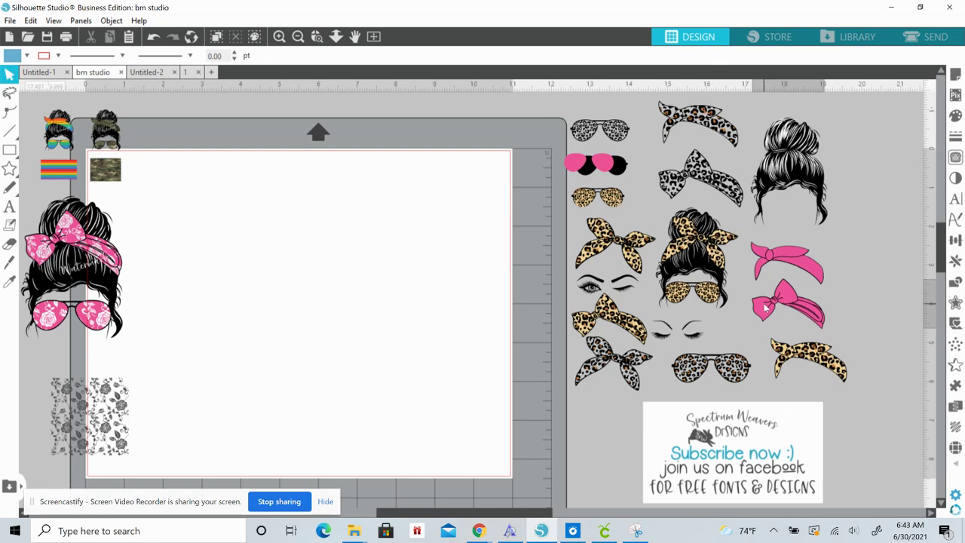
{"action": "left_click_drag", "start_coordinate": [754, 290], "coordinate": [751, 300]}
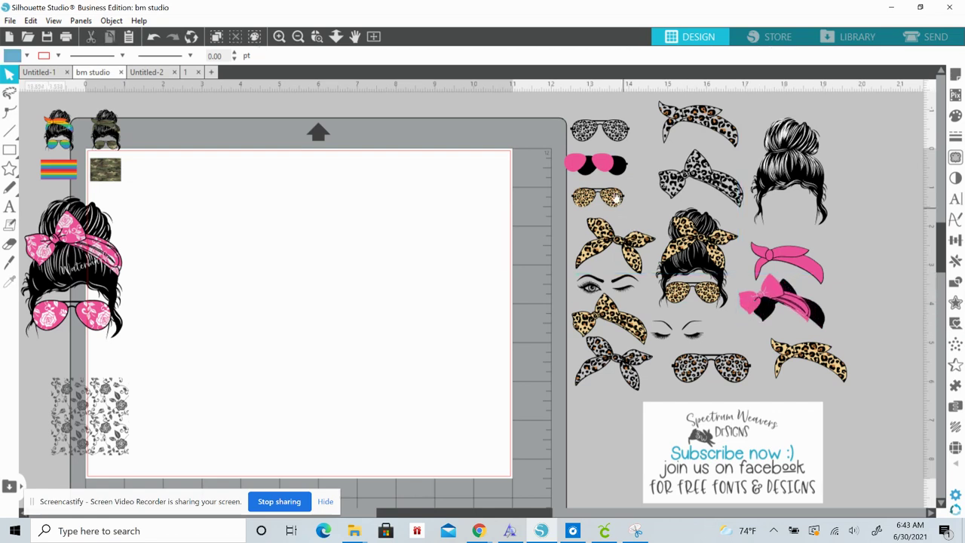
{"action": "left_click", "coordinate": [604, 163]}
{"action": "left_click_drag", "start_coordinate": [604, 164], "coordinate": [613, 165]}
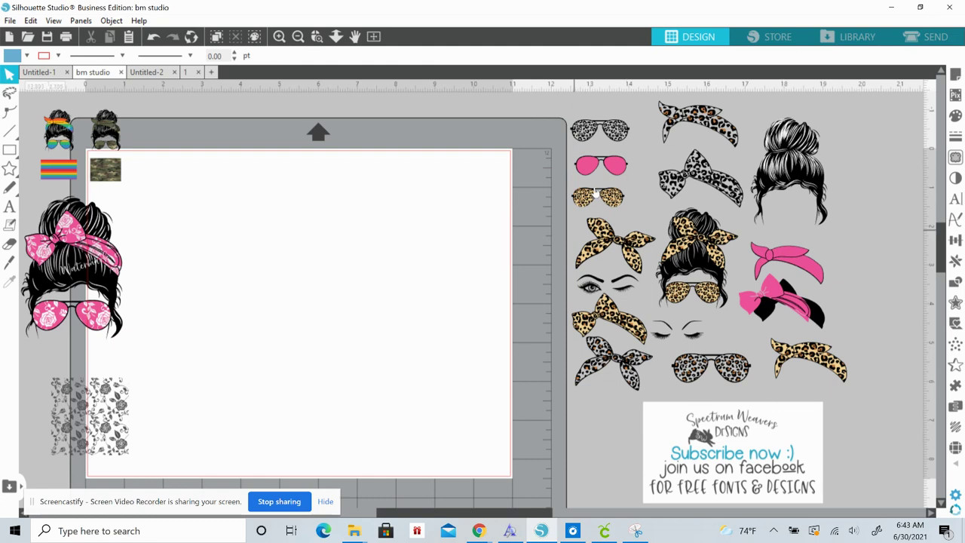
{"action": "left_click_drag", "start_coordinate": [771, 290], "coordinate": [784, 293]}
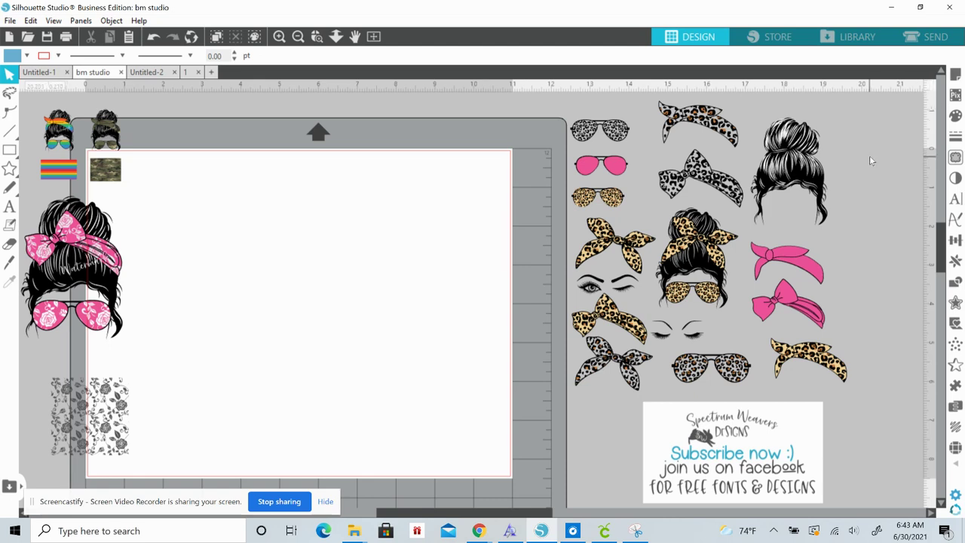
- Move the plain messy bun hair onto the page, enlarge it to about 4.6 by 6.55 in, and center it
{"action": "left_click", "coordinate": [790, 170]}
{"action": "left_click_drag", "start_coordinate": [790, 170], "coordinate": [326, 209]}
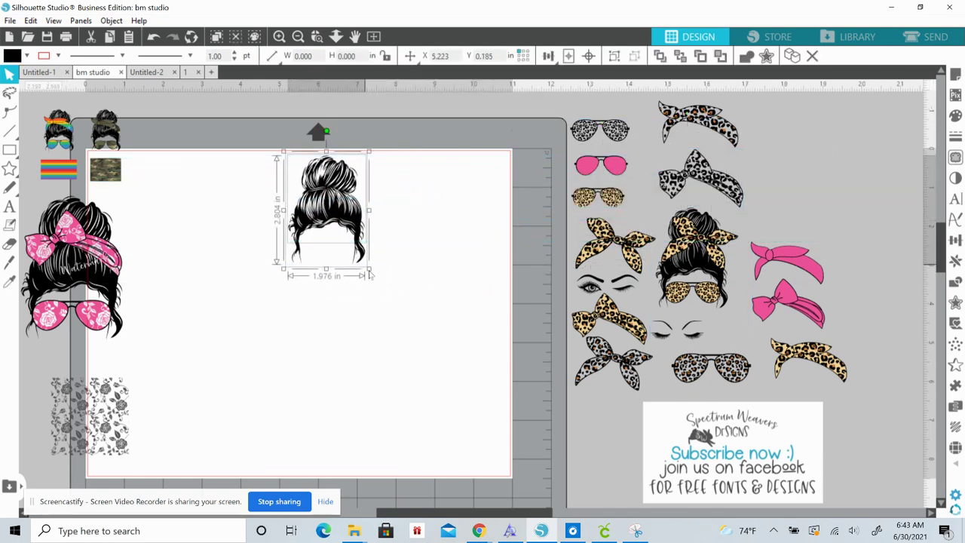
{"action": "left_click_drag", "start_coordinate": [369, 270], "coordinate": [470, 423]}
{"action": "left_click", "coordinate": [226, 278]}
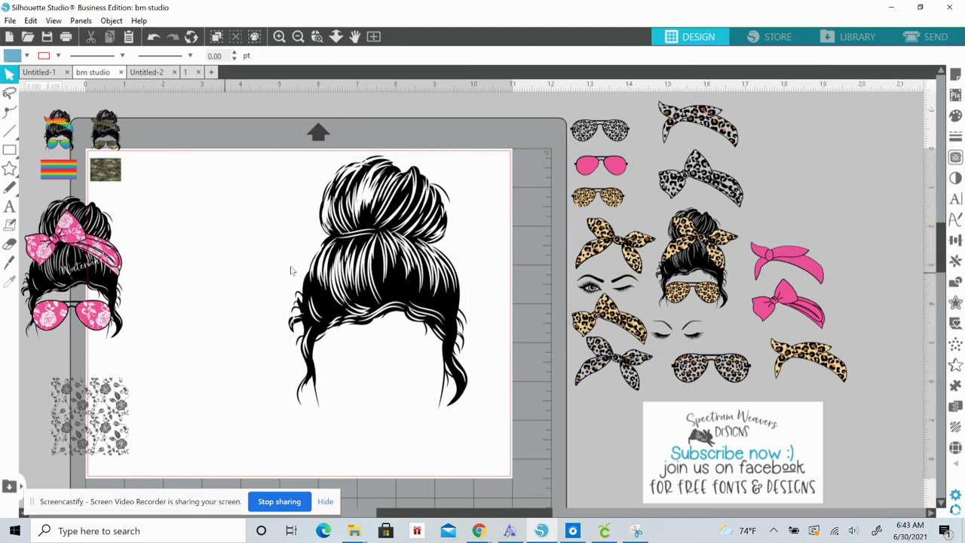
{"action": "left_click_drag", "start_coordinate": [363, 283], "coordinate": [317, 277]}
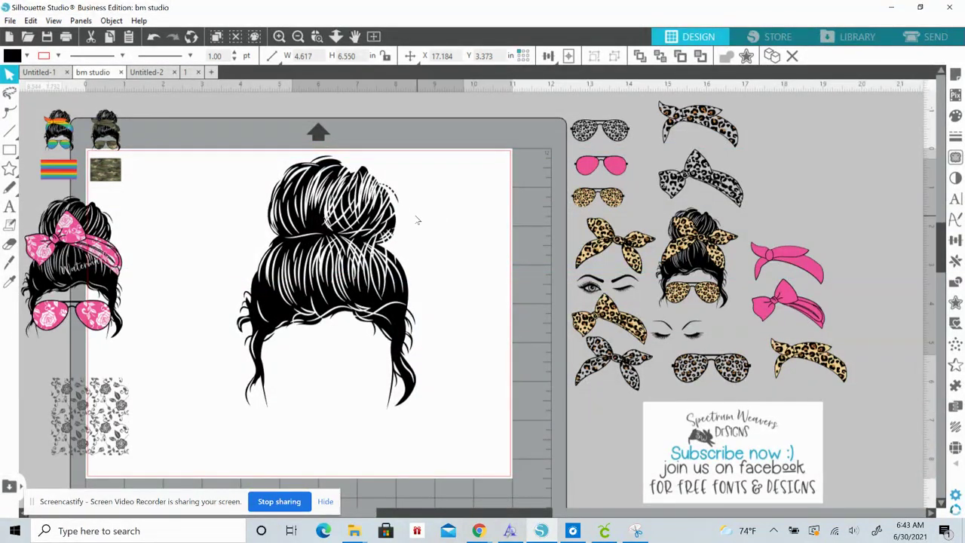
- Separate the white highlight layer from the hair and fill the hair base with olive green
{"action": "left_click_drag", "start_coordinate": [416, 218], "coordinate": [455, 149]}
{"action": "left_click", "coordinate": [263, 206]}
{"action": "left_click", "coordinate": [288, 212]}
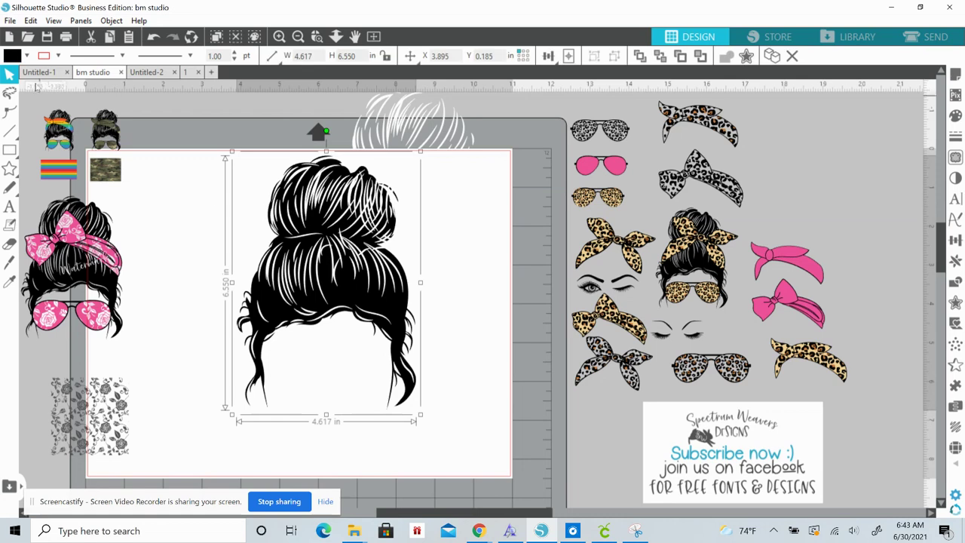
{"action": "left_click", "coordinate": [26, 55]}
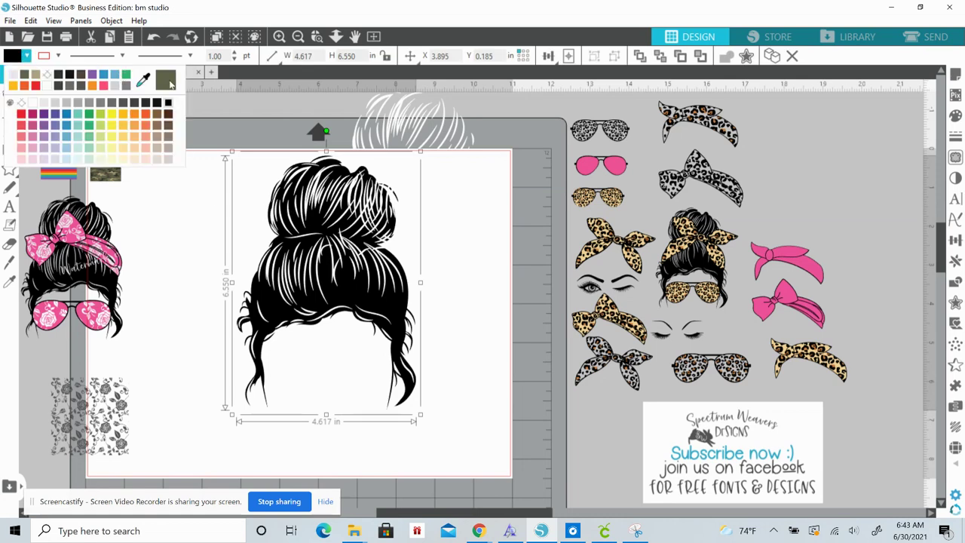
{"action": "left_click", "coordinate": [167, 81]}
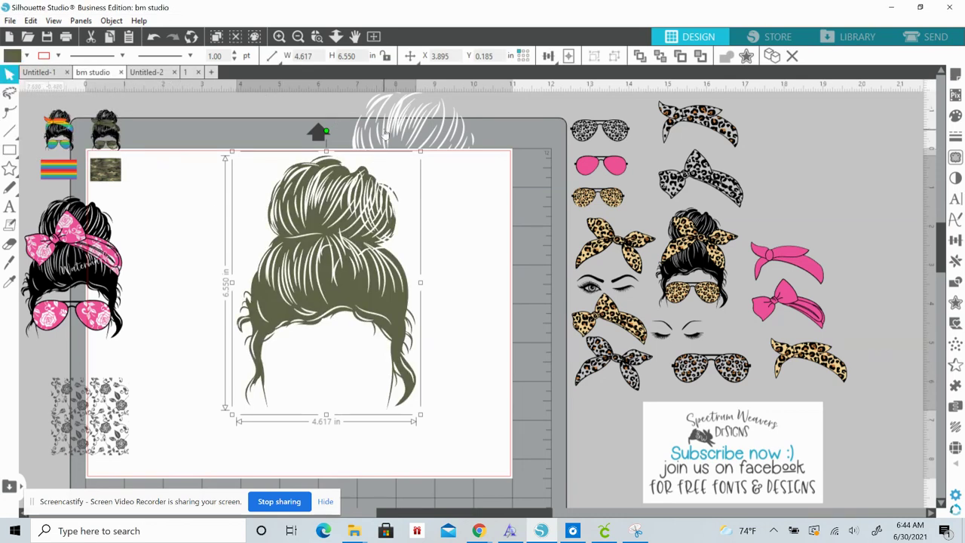
- Give the separated highlight strands a black line color and a dark fill
{"action": "left_click", "coordinate": [385, 133]}
{"action": "left_click", "coordinate": [58, 57]}
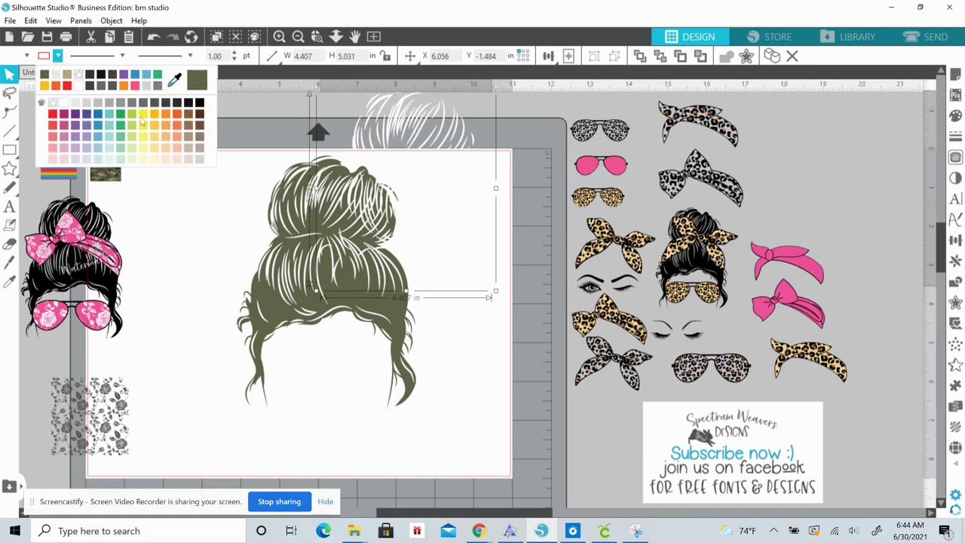
{"action": "left_click", "coordinate": [200, 103]}
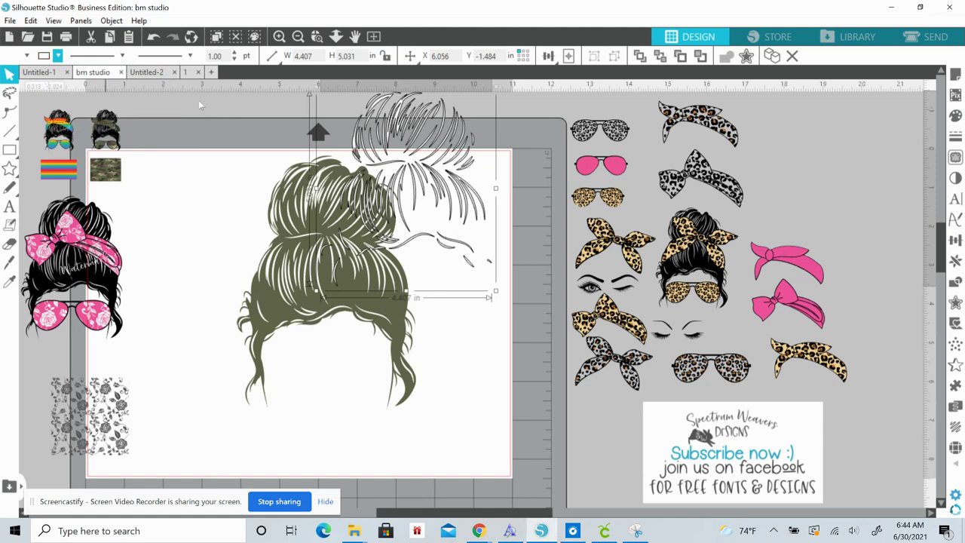
{"action": "left_click", "coordinate": [26, 56]}
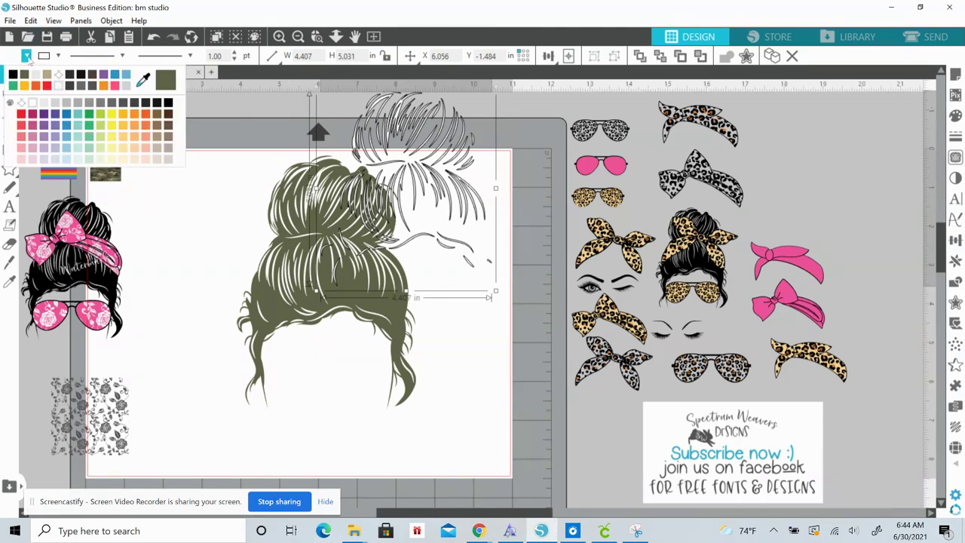
{"action": "left_click", "coordinate": [72, 78]}
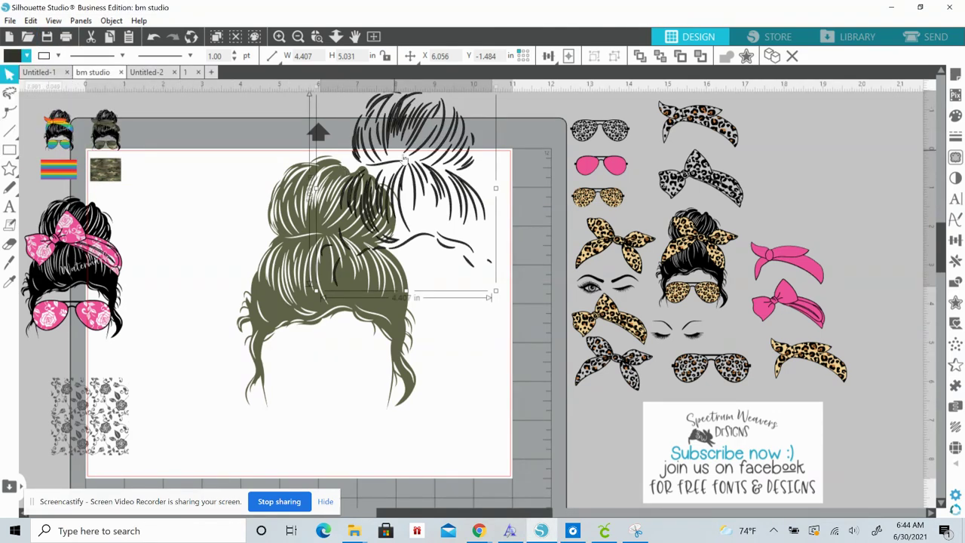
- Move the dark highlight strands back over the olive hair and nudge them into alignment with its gaps
{"action": "left_click_drag", "start_coordinate": [404, 158], "coordinate": [324, 197]}
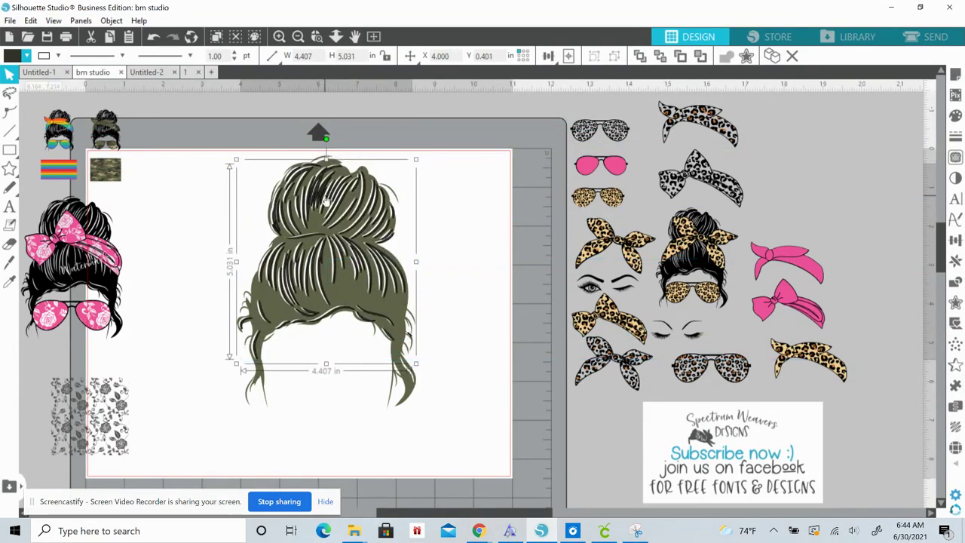
{"action": "key", "text": "Left"}
{"action": "key", "text": "Left"}
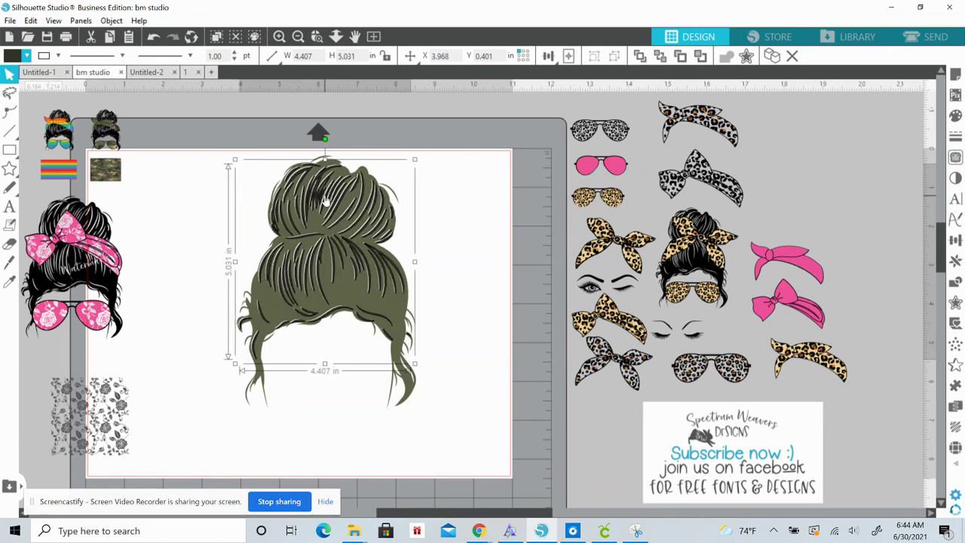
{"action": "left_click_drag", "start_coordinate": [325, 199], "coordinate": [324, 197]}
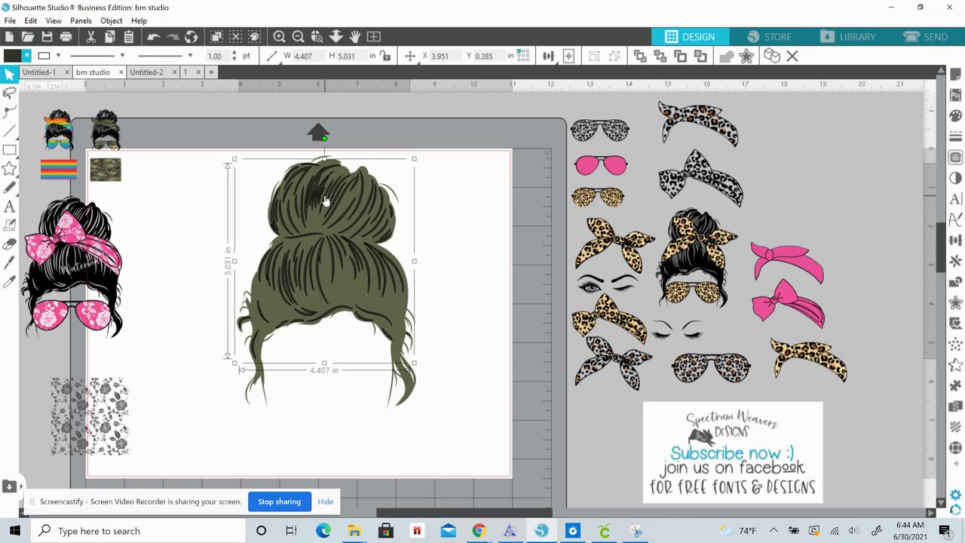
- Delete the dark highlight strand layer and fill the hair with black
{"action": "key", "text": "Delete"}
{"action": "left_click", "coordinate": [334, 228]}
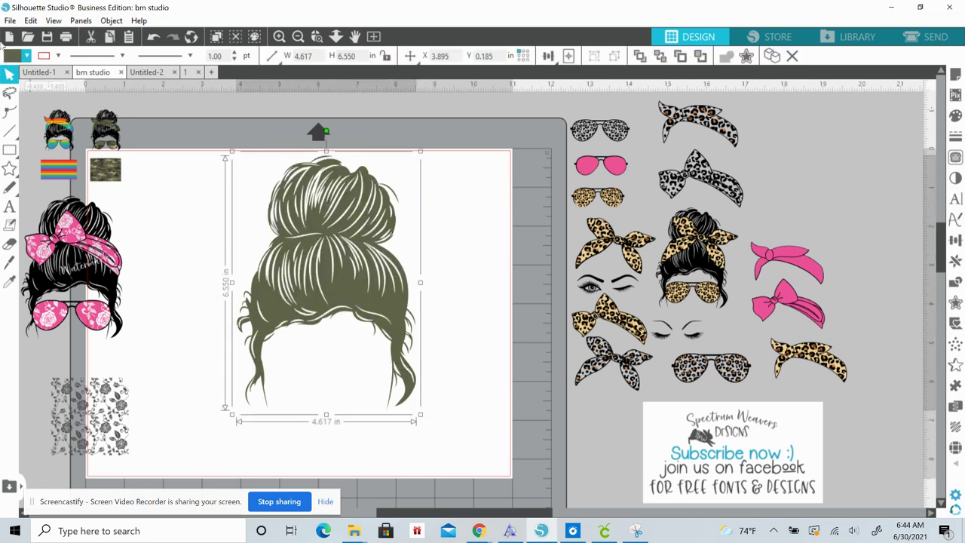
{"action": "left_click", "coordinate": [26, 55]}
{"action": "left_click", "coordinate": [24, 73]}
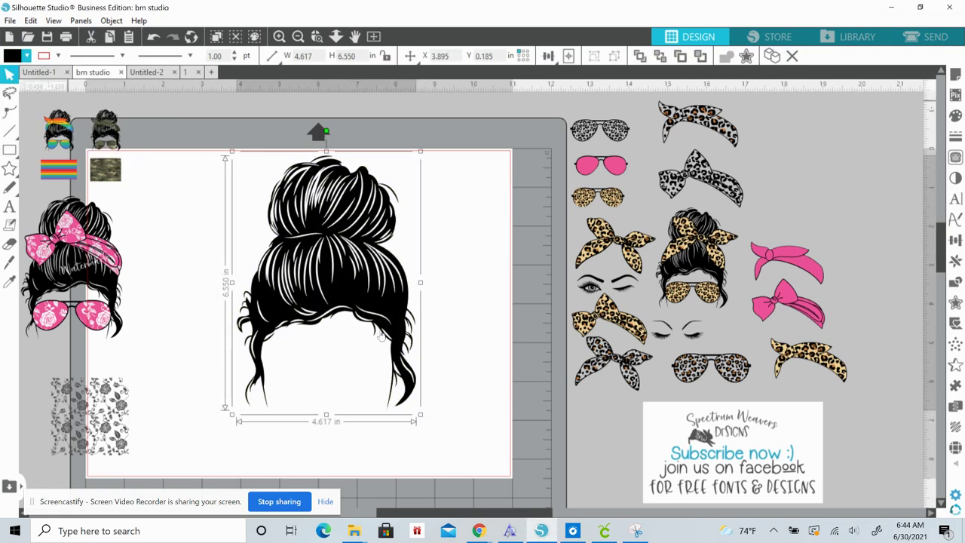
{"action": "left_click", "coordinate": [456, 379]}
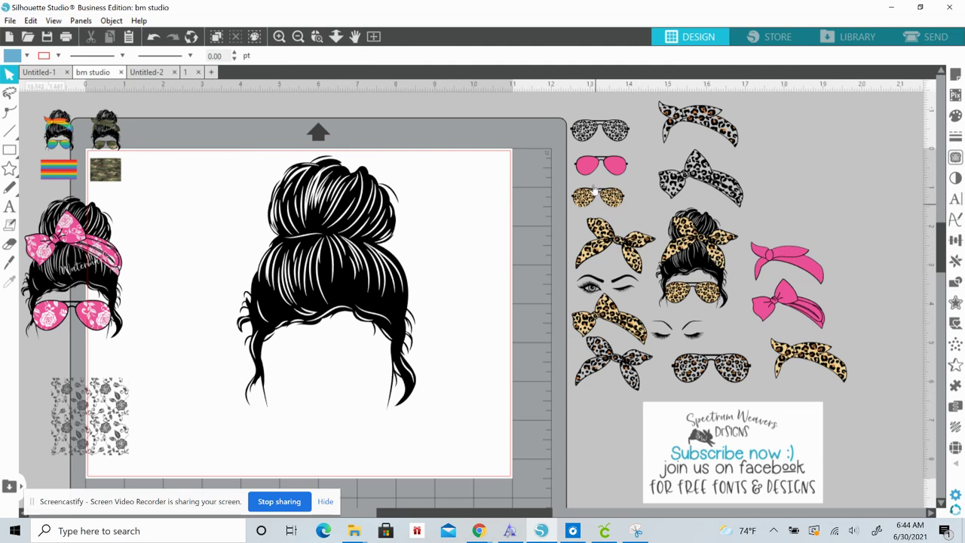
- Duplicate the pink sunglasses and the pink bow headband and place the copies beside the hair on the page
{"action": "left_click", "coordinate": [601, 164]}
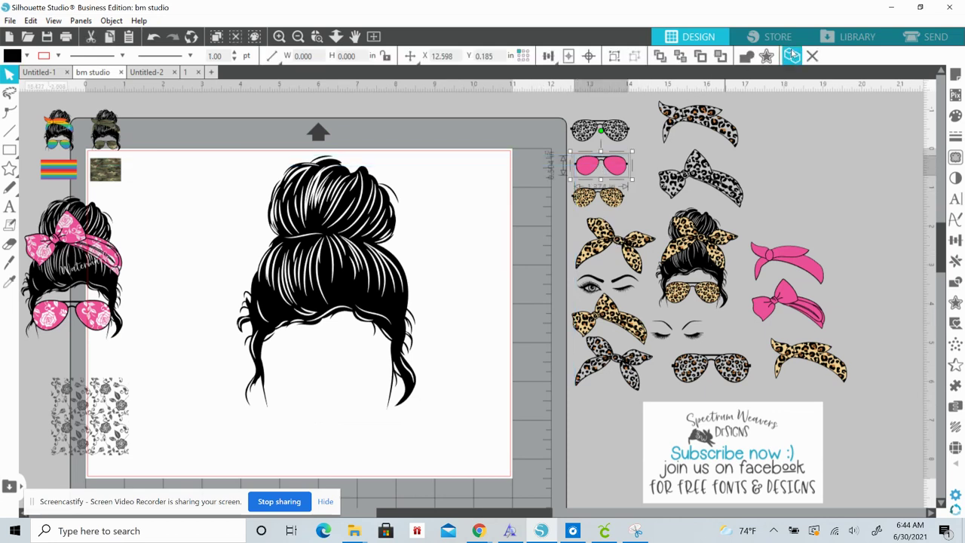
{"action": "left_click_drag", "start_coordinate": [598, 181], "coordinate": [460, 163]}
{"action": "left_click", "coordinate": [788, 311]}
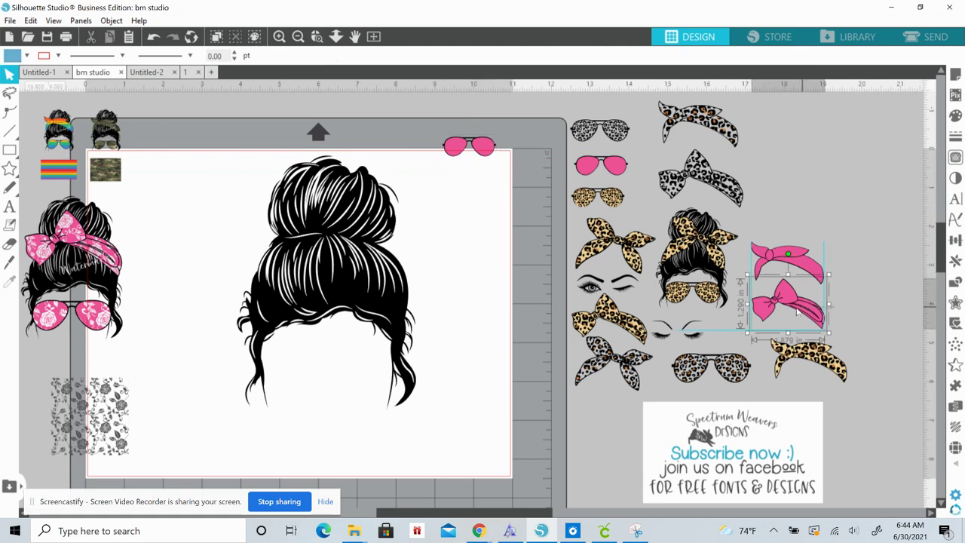
{"action": "left_click", "coordinate": [794, 56]}
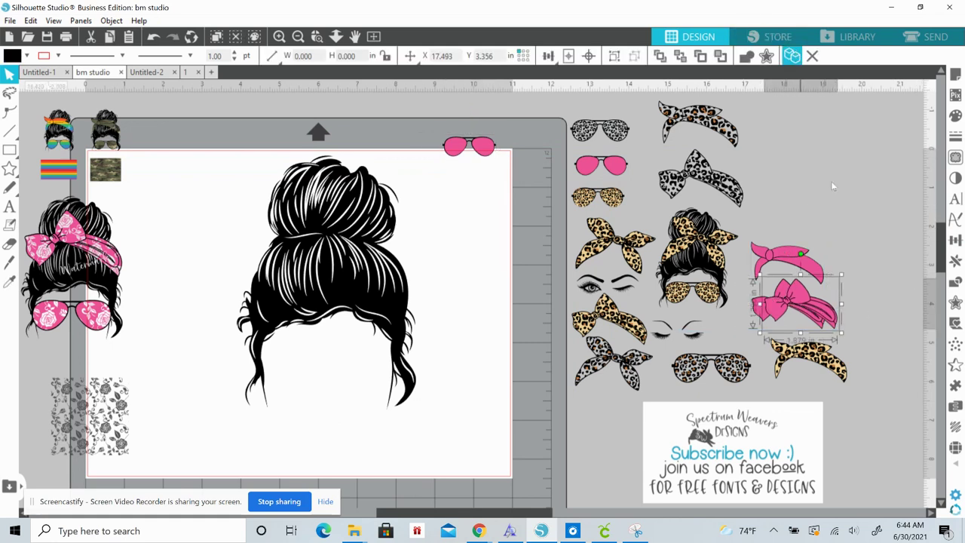
{"action": "left_click_drag", "start_coordinate": [825, 302], "coordinate": [502, 191]}
- Enlarge the copied sunglasses and bow headband together to about 4.74 by 5.29 in and move them so the glasses sit below the bangs
{"action": "left_click_drag", "start_coordinate": [465, 101], "coordinate": [513, 224]}
{"action": "left_click", "coordinate": [519, 224]}
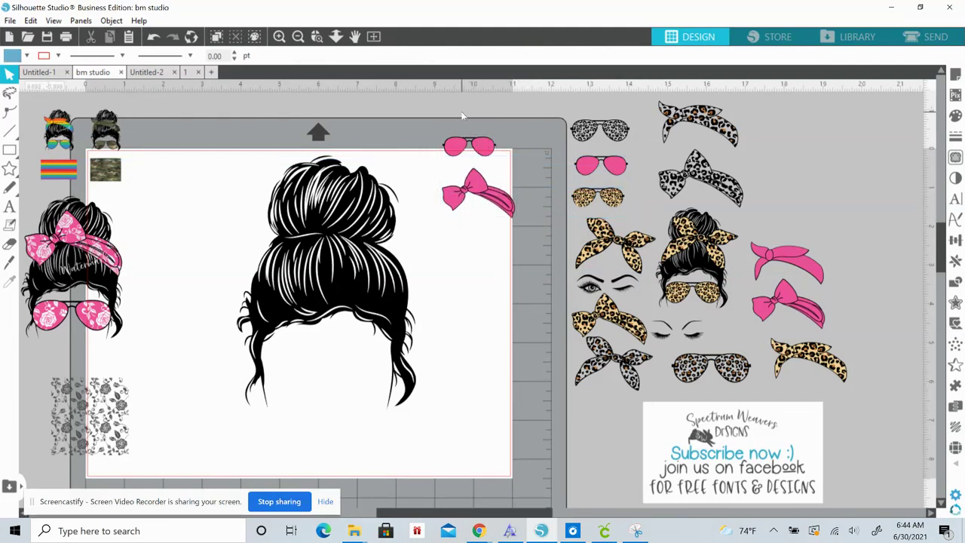
{"action": "left_click_drag", "start_coordinate": [463, 115], "coordinate": [627, 355]}
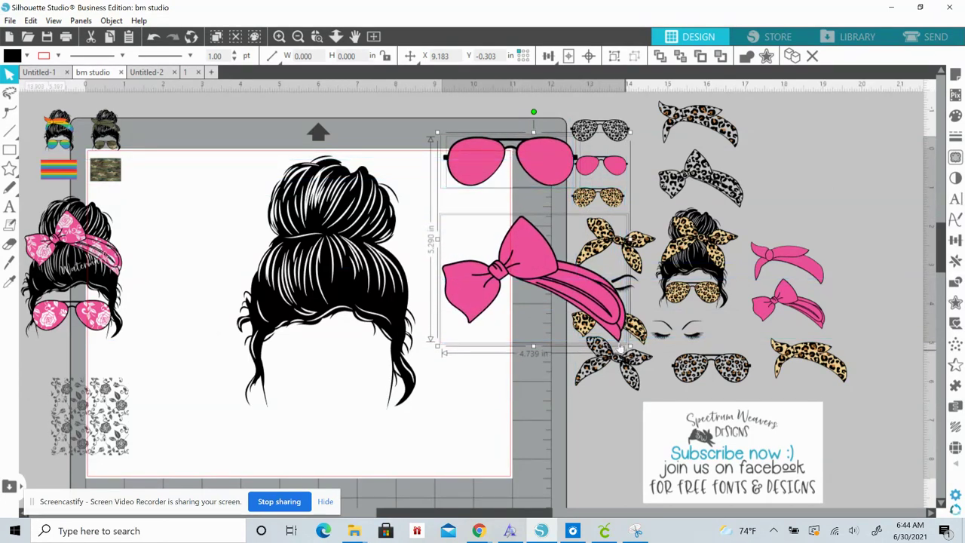
{"action": "left_click_drag", "start_coordinate": [525, 259], "coordinate": [346, 452]}
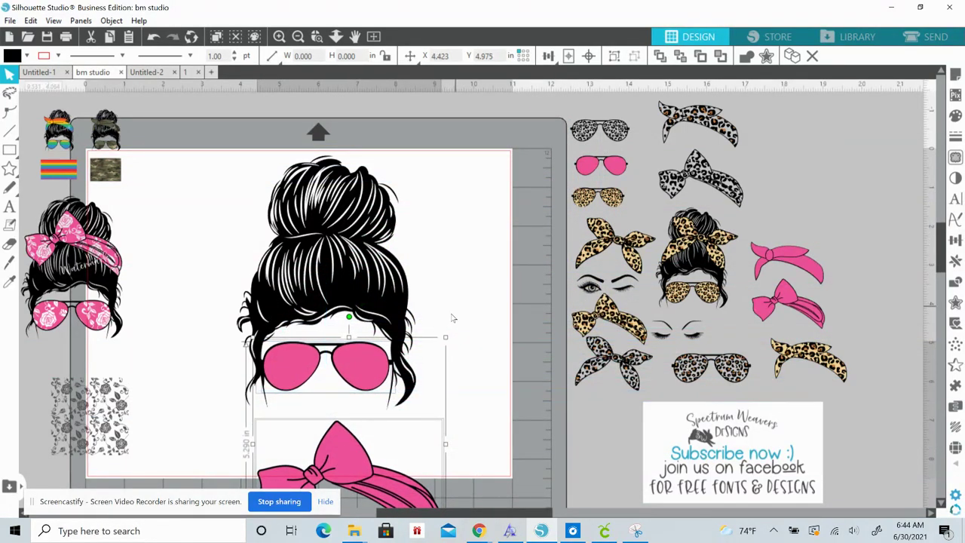
- Enlarge the copied sunglasses and bow headband together to about 5.40 in tall, and position the headband across the hair at Y 0.780 in
{"action": "left_click_drag", "start_coordinate": [444, 337], "coordinate": [450, 332]}
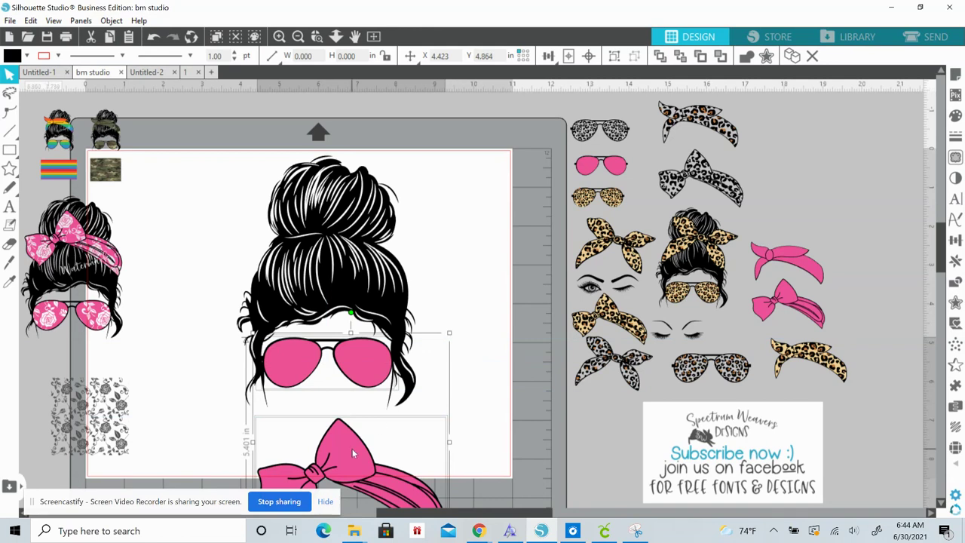
{"action": "left_click", "coordinate": [500, 392]}
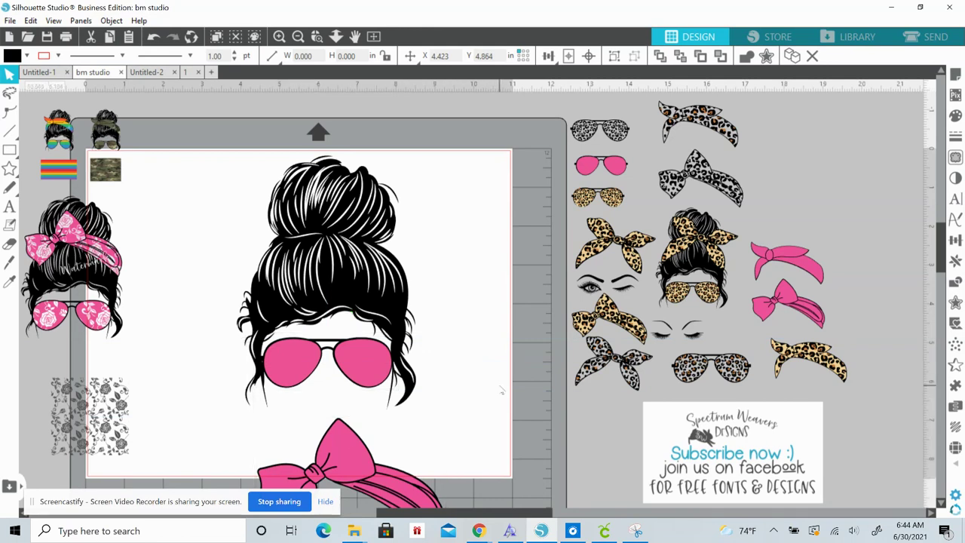
{"action": "left_click_drag", "start_coordinate": [392, 475], "coordinate": [359, 241]}
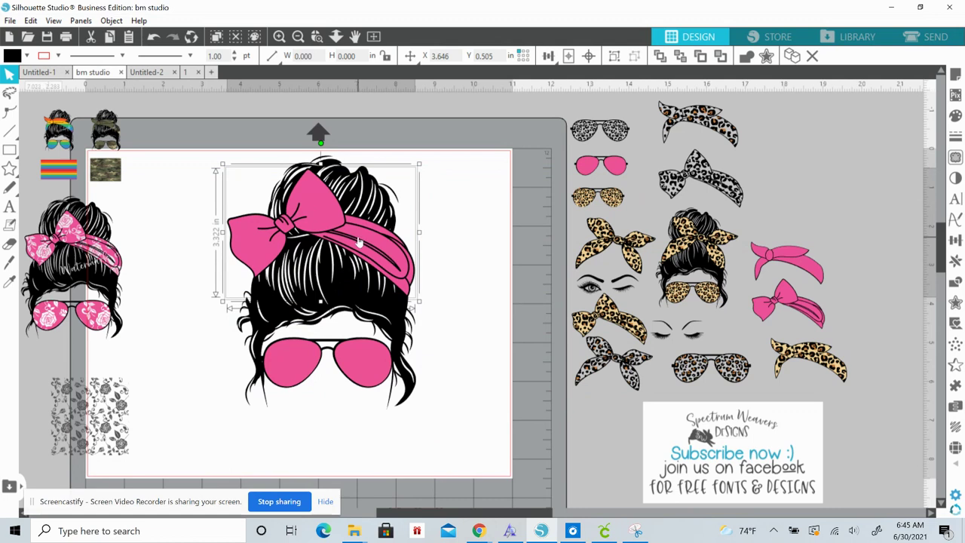
{"action": "key", "text": "Down"}
{"action": "key", "text": "Down"}
{"action": "key", "text": "Down"}
{"action": "key", "text": "Down"}
{"action": "key", "text": "Down"}
{"action": "key", "text": "Down"}
{"action": "key", "text": "Down"}
{"action": "key", "text": "Down"}
{"action": "key", "text": "Down"}
{"action": "key", "text": "Down"}
{"action": "key", "text": "Down"}
{"action": "key", "text": "Down"}
{"action": "key", "text": "Down"}
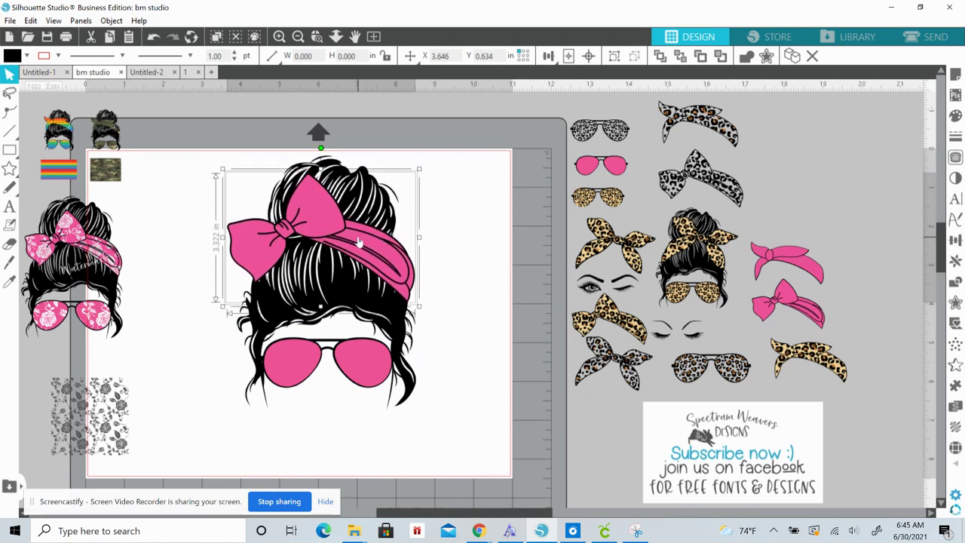
{"action": "key", "text": "Down"}
{"action": "key", "text": "Down"}
{"action": "key", "text": "Down"}
{"action": "key", "text": "Down"}
{"action": "key", "text": "Down"}
{"action": "key", "text": "Down"}
{"action": "key", "text": "Down"}
{"action": "key", "text": "Down"}
{"action": "key", "text": "Down"}
{"action": "key", "text": "Down"}
{"action": "key", "text": "Down"}
{"action": "key", "text": "Down"}
{"action": "key", "text": "Down"}
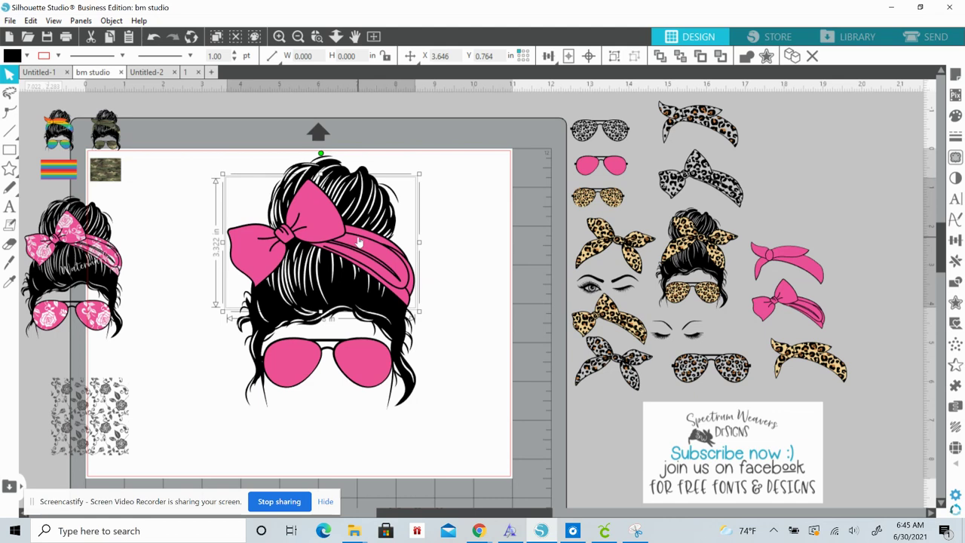
{"action": "key", "text": "Down"}
{"action": "key", "text": "Down"}
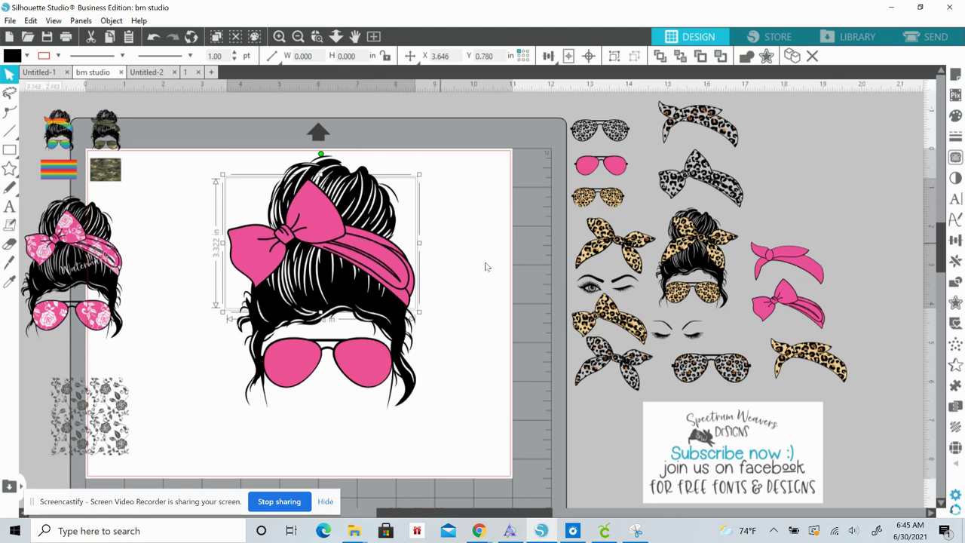
{"action": "left_click", "coordinate": [511, 298]}
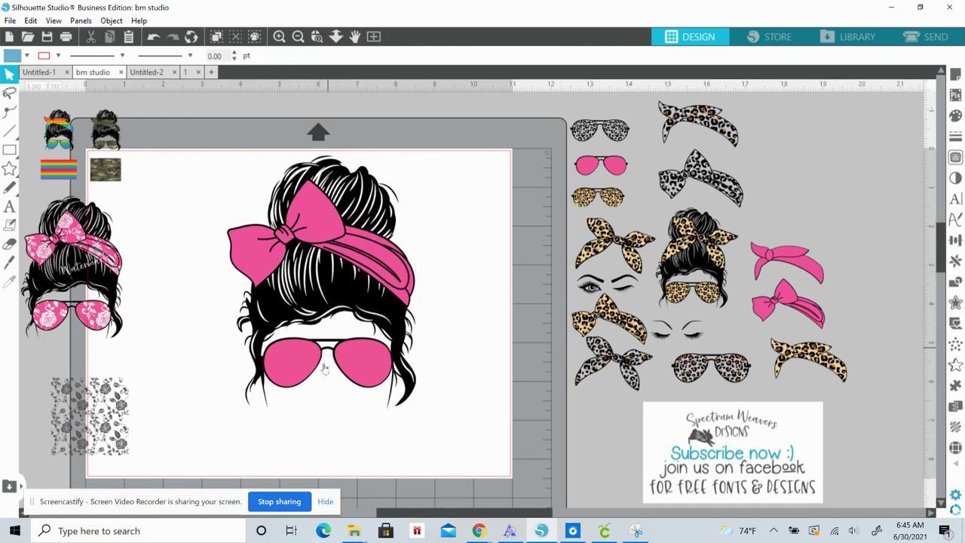
- Move the pink bow fill and the pink lenses off their black shapes to the area beside the hair
{"action": "left_click", "coordinate": [306, 210]}
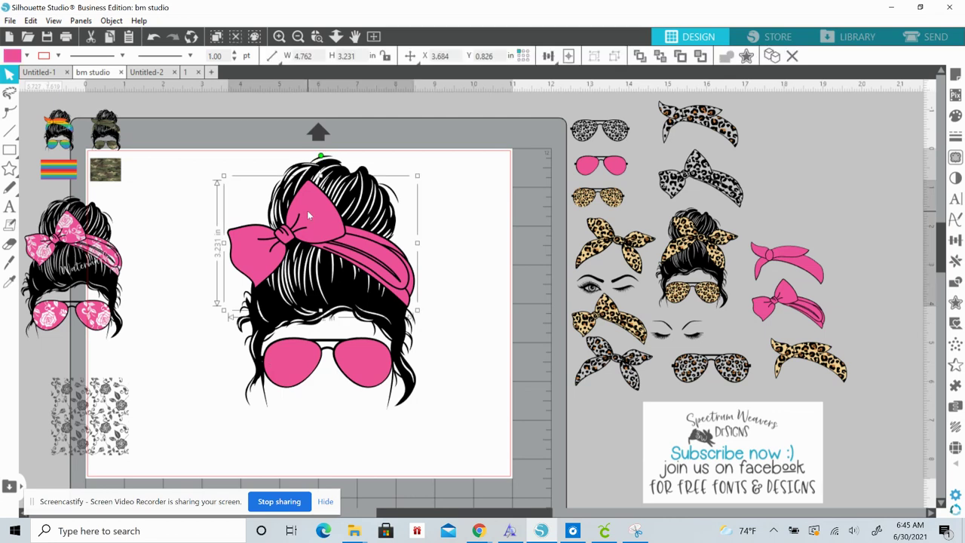
{"action": "left_click_drag", "start_coordinate": [307, 210], "coordinate": [550, 194]}
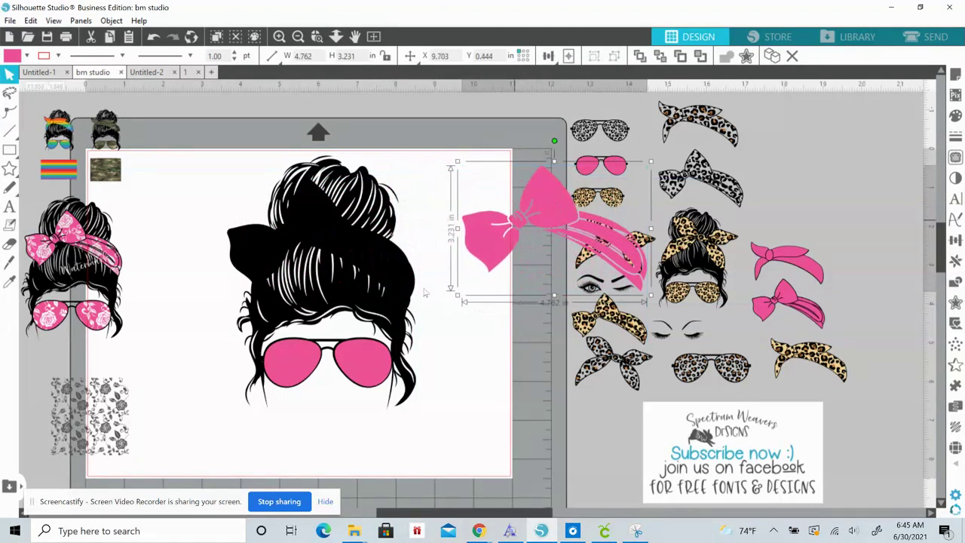
{"action": "left_click_drag", "start_coordinate": [364, 353], "coordinate": [571, 208]}
{"action": "left_click", "coordinate": [312, 439]}
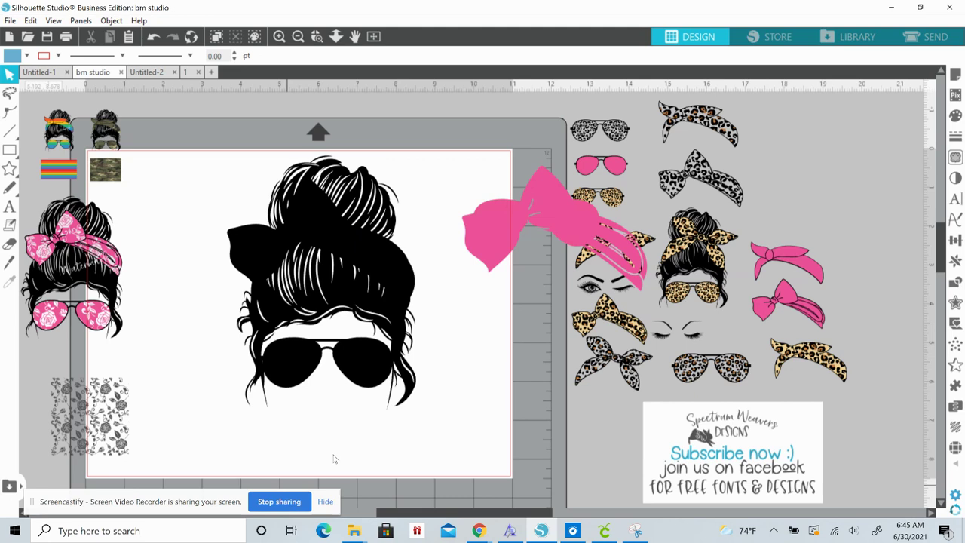
- Try to combine the black hair, bow and sunglasses shapes into a compound path, and undo it
{"action": "left_click", "coordinate": [324, 237]}
{"action": "left_click", "coordinate": [324, 236]}
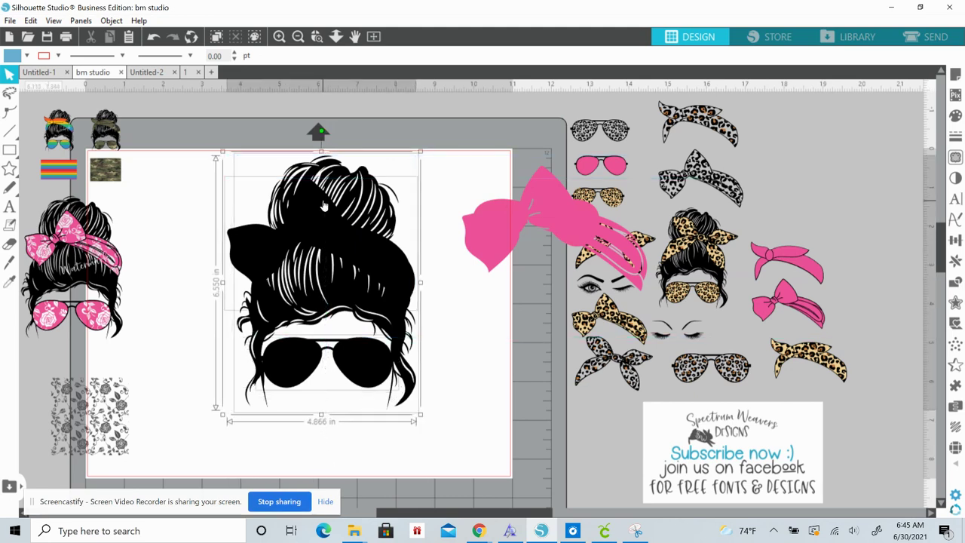
{"action": "right_click", "coordinate": [318, 218]}
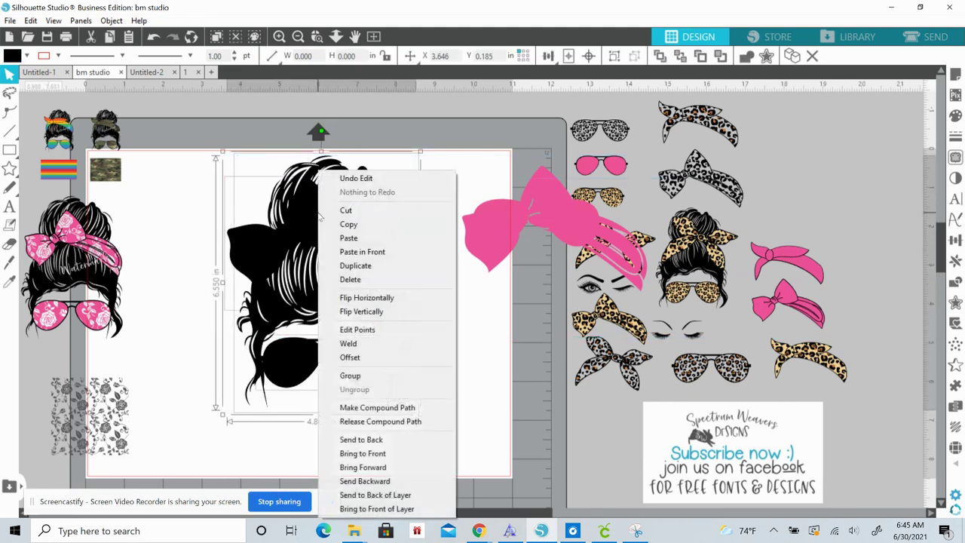
{"action": "left_click", "coordinate": [350, 407]}
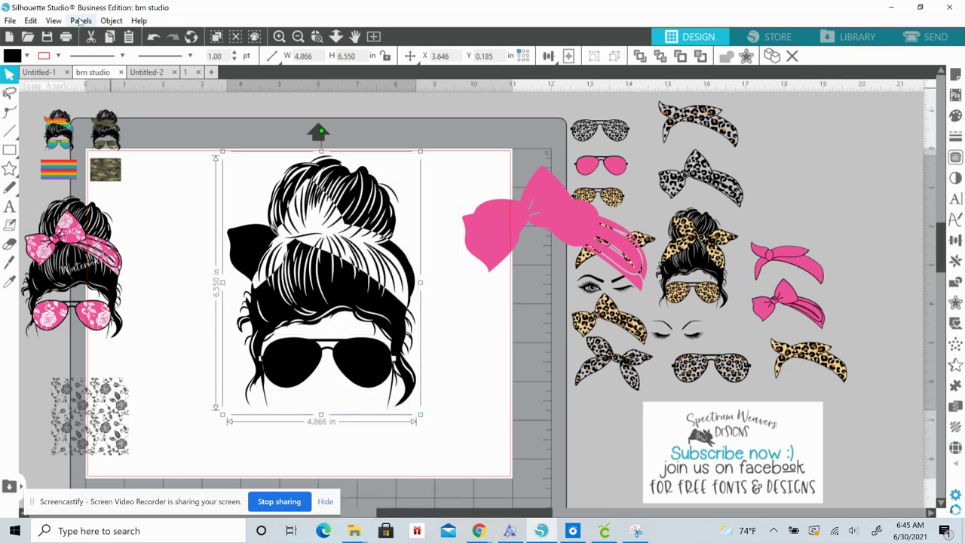
{"action": "left_click", "coordinate": [30, 20]}
{"action": "left_click", "coordinate": [37, 34]}
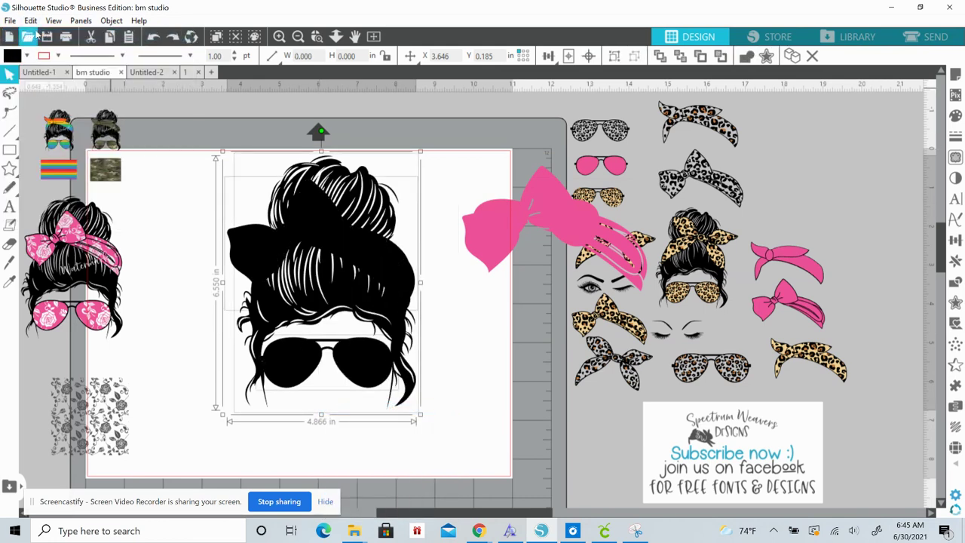
- Group the black hair, bow and sunglasses shapes together
{"action": "left_click", "coordinate": [314, 458]}
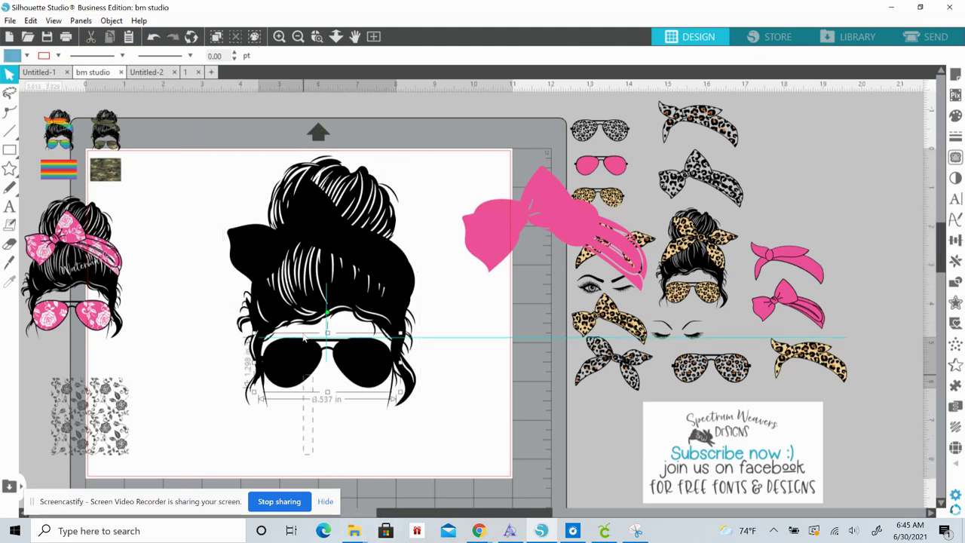
{"action": "left_click", "coordinate": [304, 217]}
{"action": "right_click", "coordinate": [307, 208]}
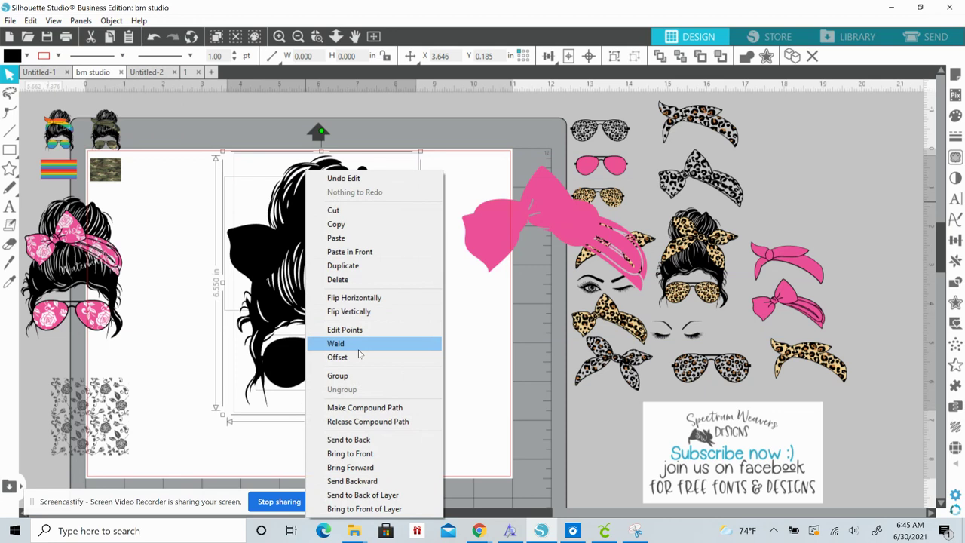
{"action": "left_click", "coordinate": [364, 375]}
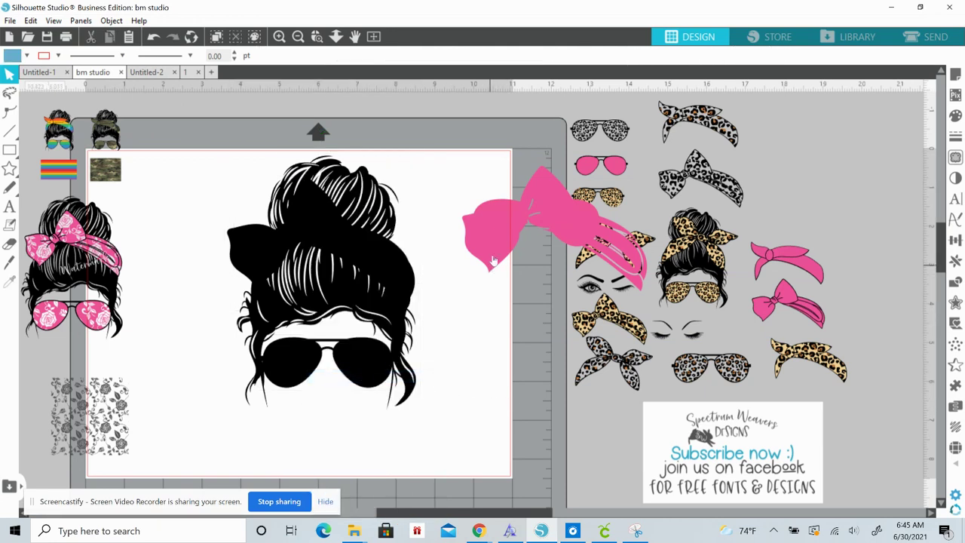
- Move the pink lenses out from over the pink bow and send the black hair group to the back
{"action": "left_click_drag", "start_coordinate": [490, 223], "coordinate": [440, 238]}
{"action": "left_click", "coordinate": [315, 221]}
{"action": "right_click", "coordinate": [315, 221]}
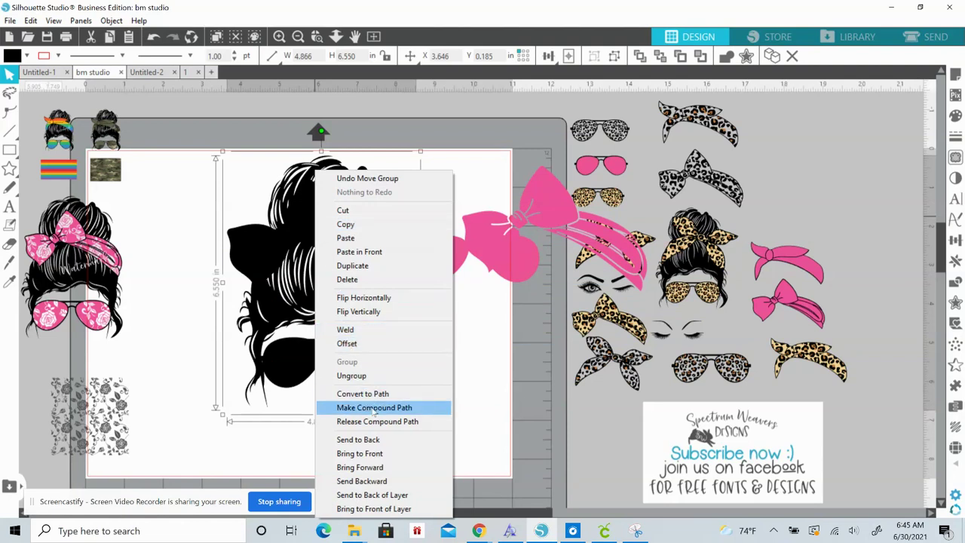
{"action": "left_click", "coordinate": [358, 439]}
{"action": "left_click", "coordinate": [486, 352]}
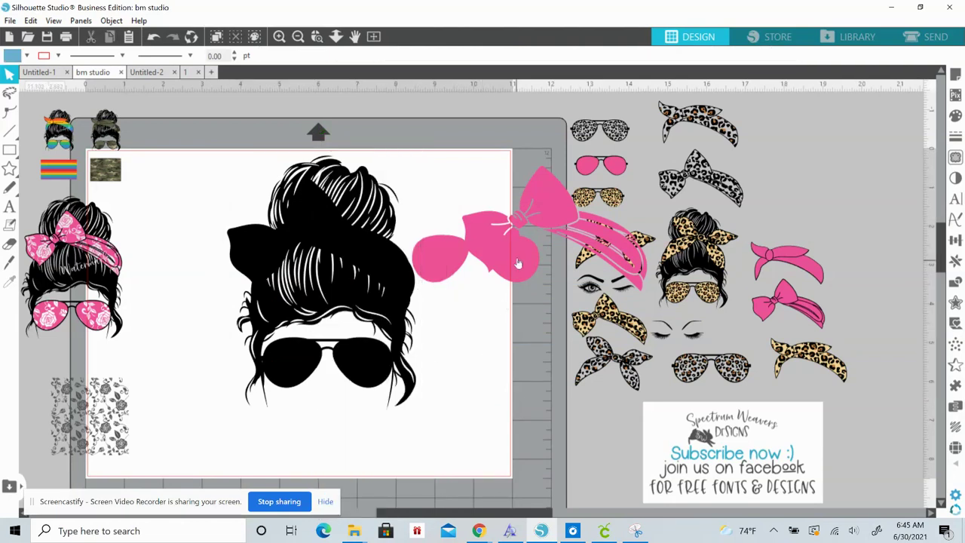
- Place the pink lenses back in the sunglasses frame and align the pink bow over its black shape at X 3.695, Y 0.831 in
{"action": "left_click_drag", "start_coordinate": [517, 260], "coordinate": [369, 361]}
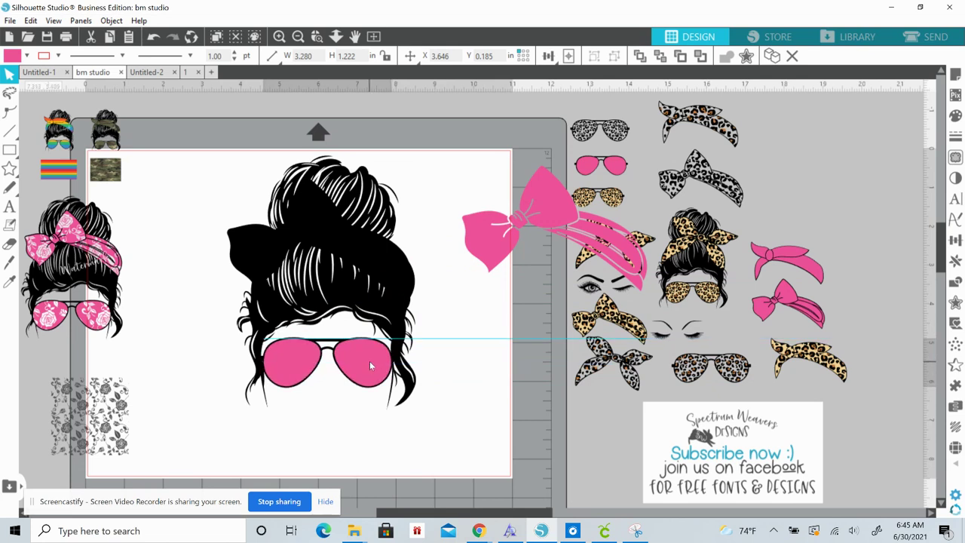
{"action": "left_click_drag", "start_coordinate": [506, 237], "coordinate": [274, 254]}
{"action": "scroll", "coordinate": [274, 255], "scroll_direction": "right", "scroll_amount": 1}
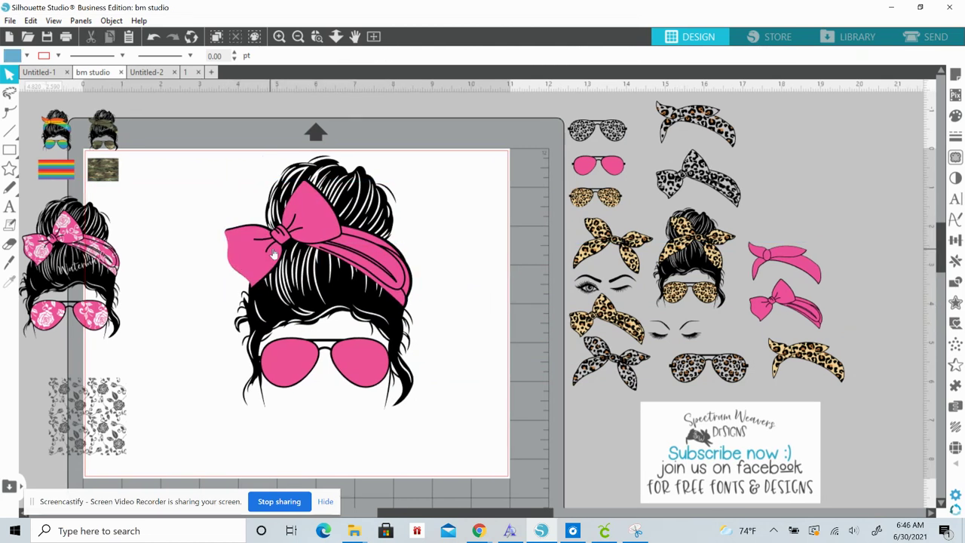
{"action": "left_click", "coordinate": [274, 253]}
{"action": "key", "text": "Right"}
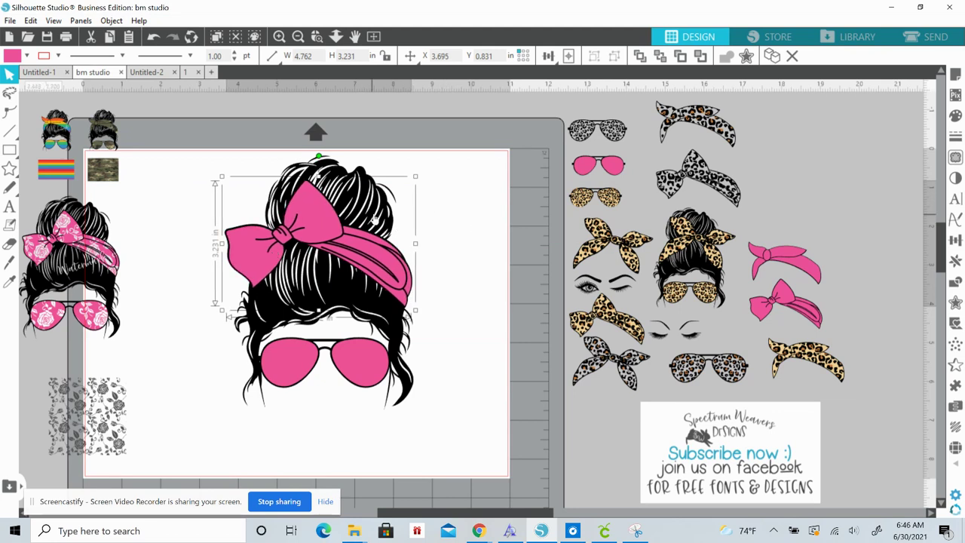
{"action": "left_click", "coordinate": [429, 201]}
- Move the black hair group off the page and combine the pink bow and lenses into a compound path
{"action": "left_click", "coordinate": [352, 171]}
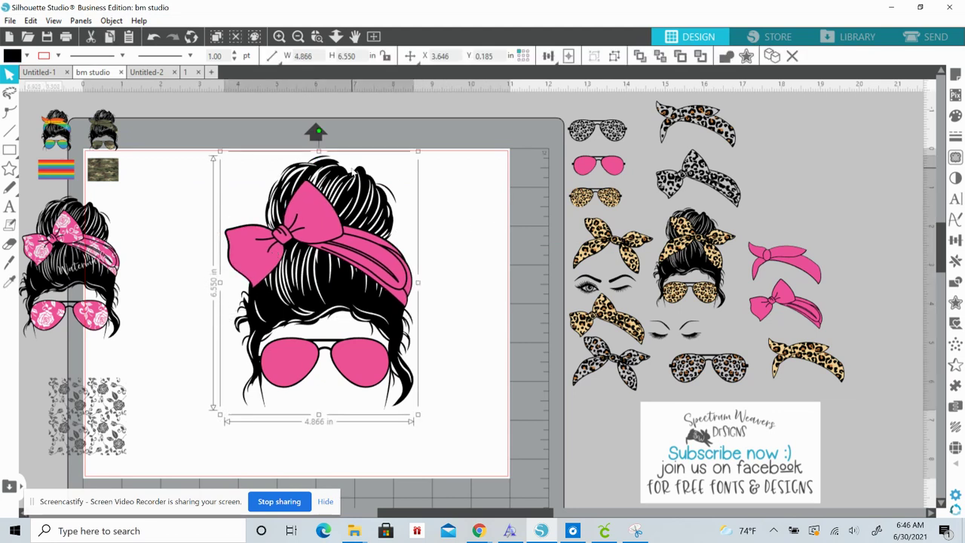
{"action": "left_click_drag", "start_coordinate": [352, 171], "coordinate": [738, 133]}
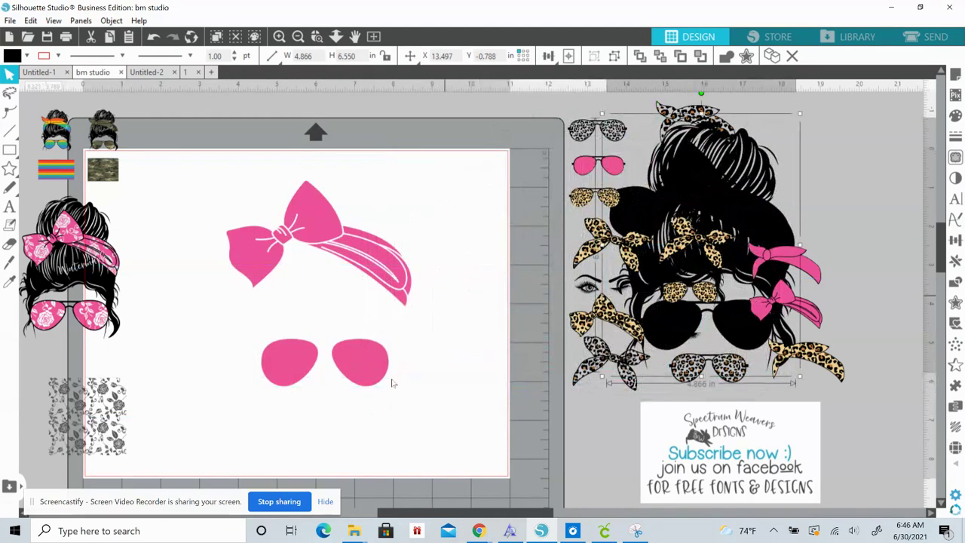
{"action": "left_click_drag", "start_coordinate": [310, 438], "coordinate": [282, 217]}
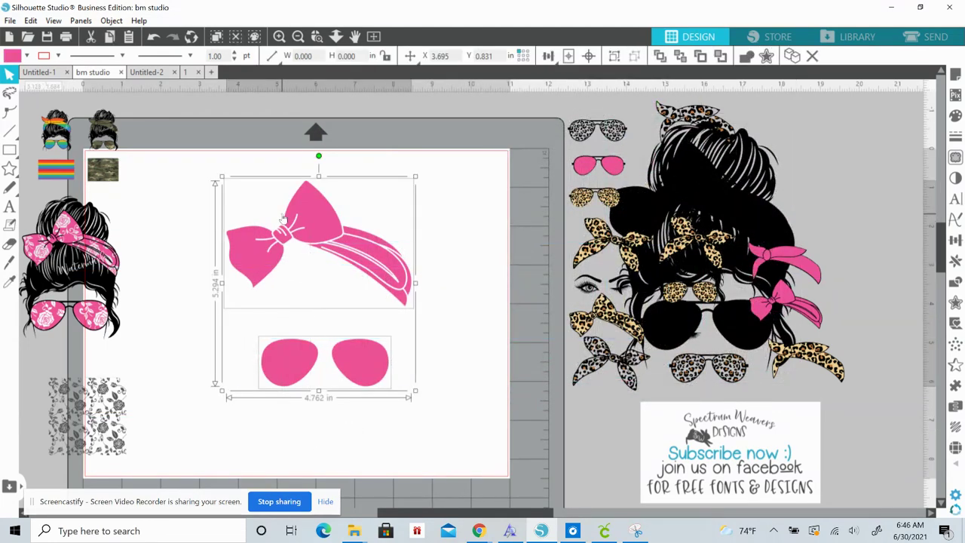
{"action": "right_click", "coordinate": [283, 217]}
{"action": "left_click", "coordinate": [339, 408]}
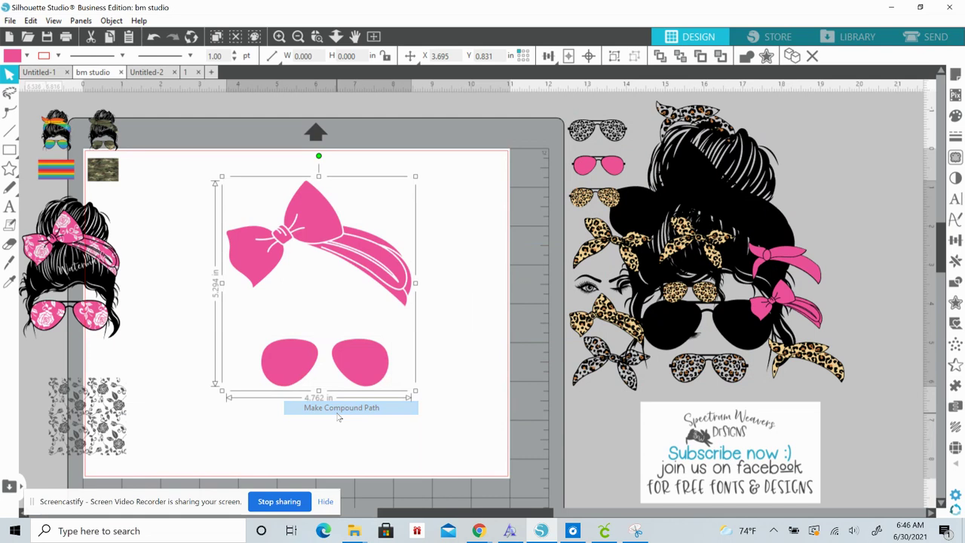
{"action": "left_click", "coordinate": [496, 401]}
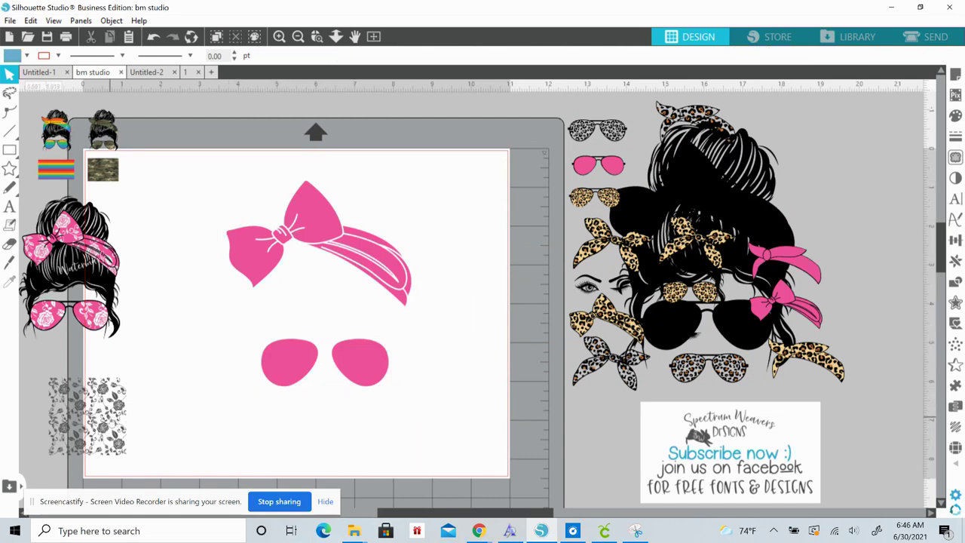
- Move the rose pattern onto the page and enlarge it to about 6.85 by 6.84 in, covering the pink bow and lenses area
{"action": "left_click", "coordinate": [106, 419]}
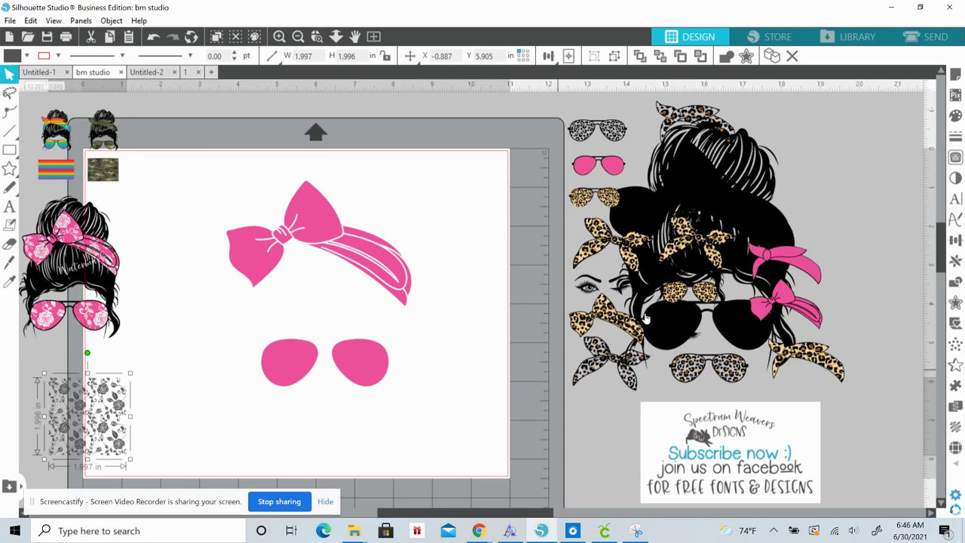
{"action": "left_click_drag", "start_coordinate": [98, 415], "coordinate": [190, 190]}
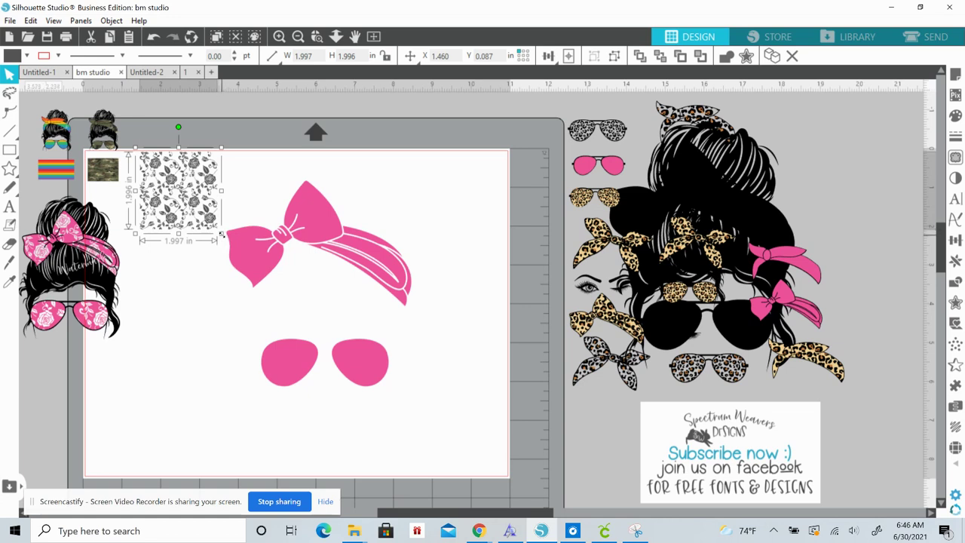
{"action": "left_click_drag", "start_coordinate": [221, 238], "coordinate": [426, 414]}
{"action": "left_click", "coordinate": [462, 370]}
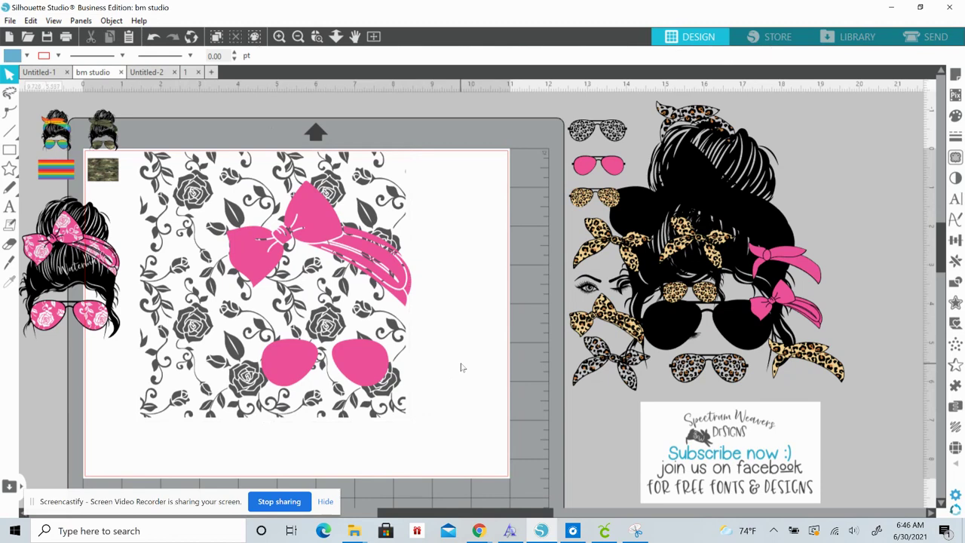
- Send the pink bow and lenses behind the rose pattern and adjust both positions so the pattern fully covers them
{"action": "left_click_drag", "start_coordinate": [250, 247], "coordinate": [178, 273]}
{"action": "left_click", "coordinate": [241, 249]}
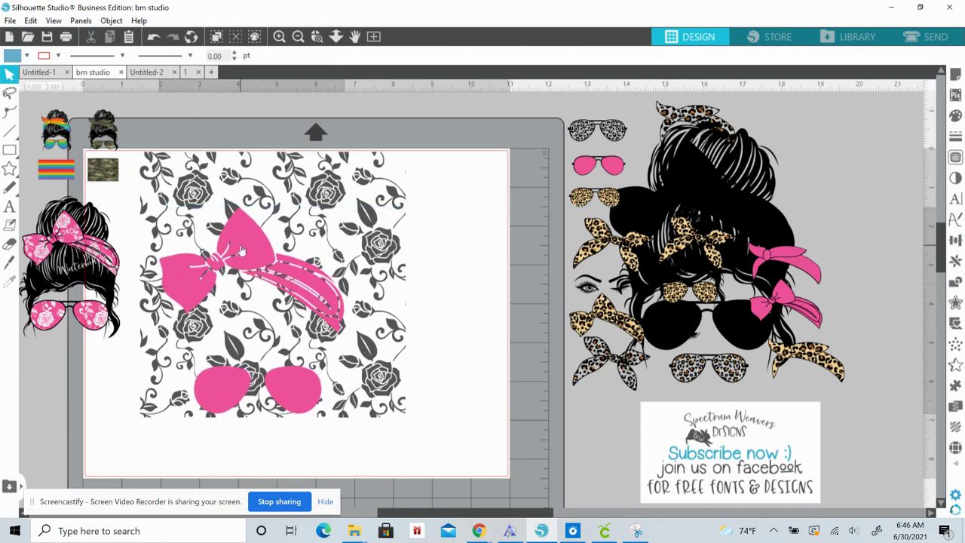
{"action": "right_click", "coordinate": [241, 251]}
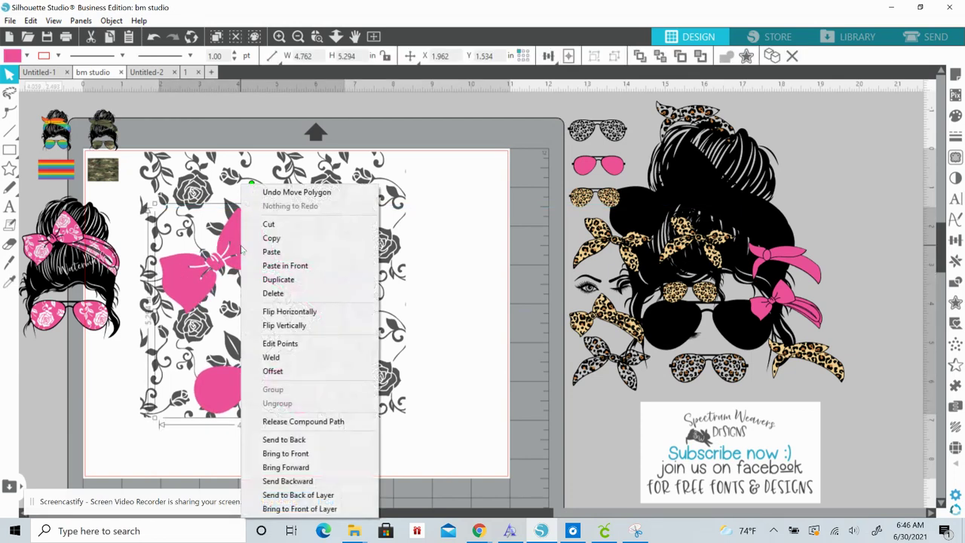
{"action": "left_click", "coordinate": [299, 439]}
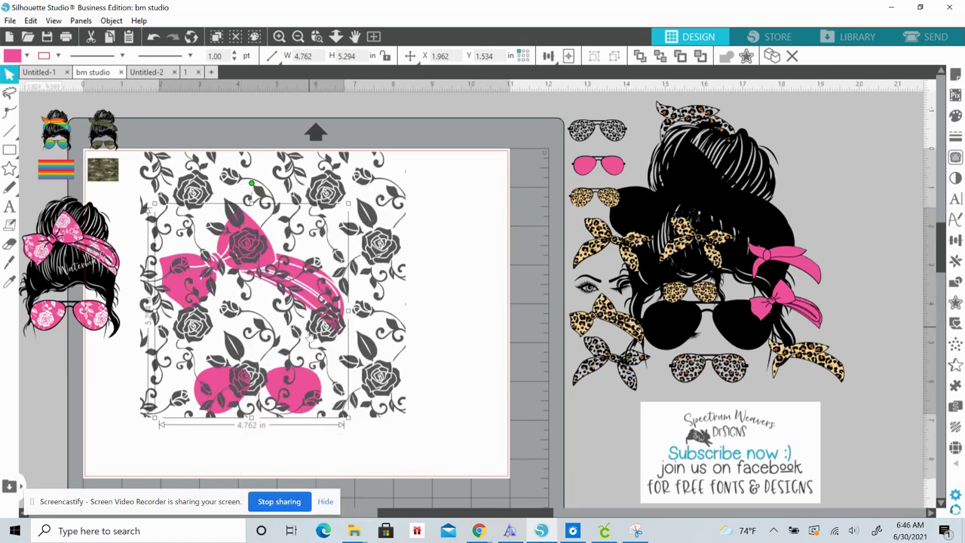
{"action": "left_click", "coordinate": [384, 245]}
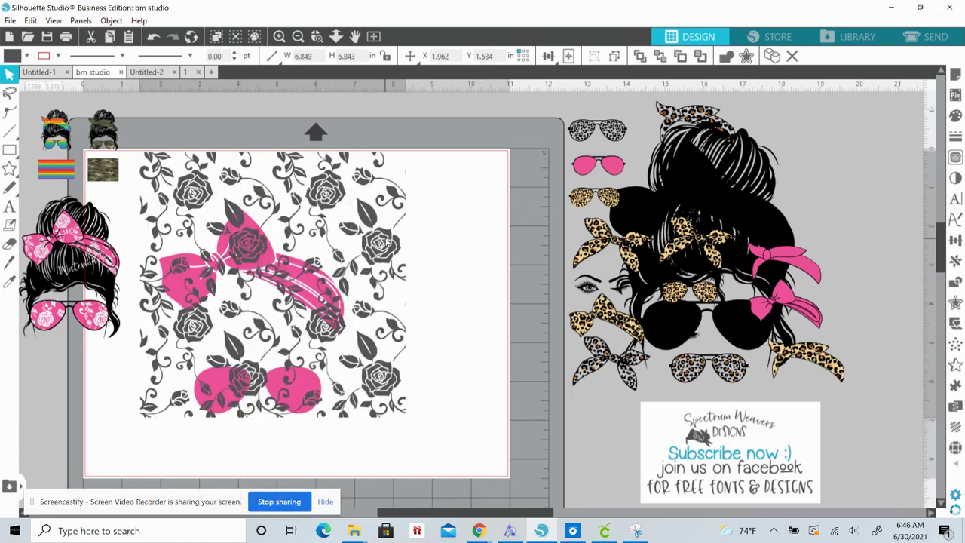
{"action": "mouse_move", "coordinate": [385, 239]}
{"action": "left_mouse_down"}
{"action": "mouse_move", "coordinate": [384, 249]}
{"action": "mouse_move", "coordinate": [380, 243]}
{"action": "left_mouse_up"}
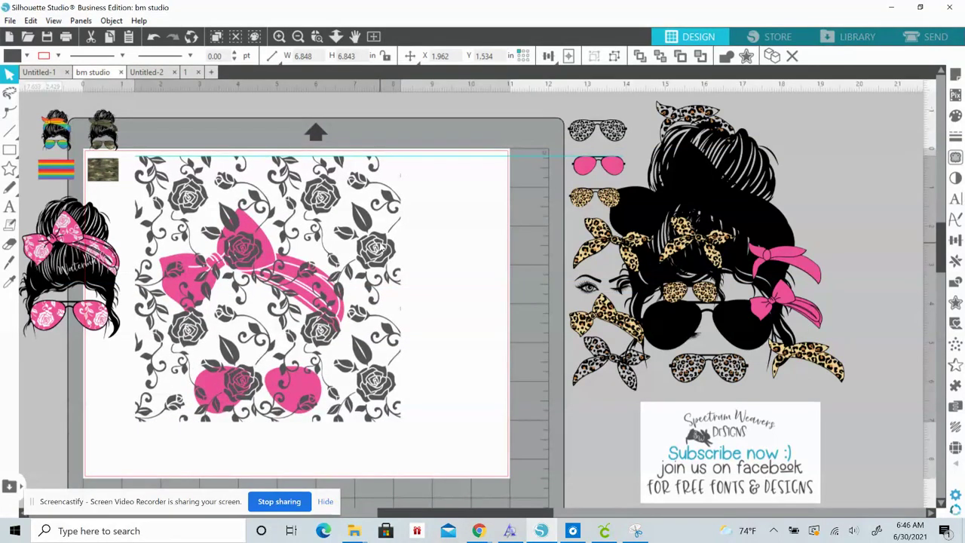
- Duplicate the pink bow and lenses shape and place the copy off the page beside the spare artwork
{"action": "left_click", "coordinate": [380, 242]}
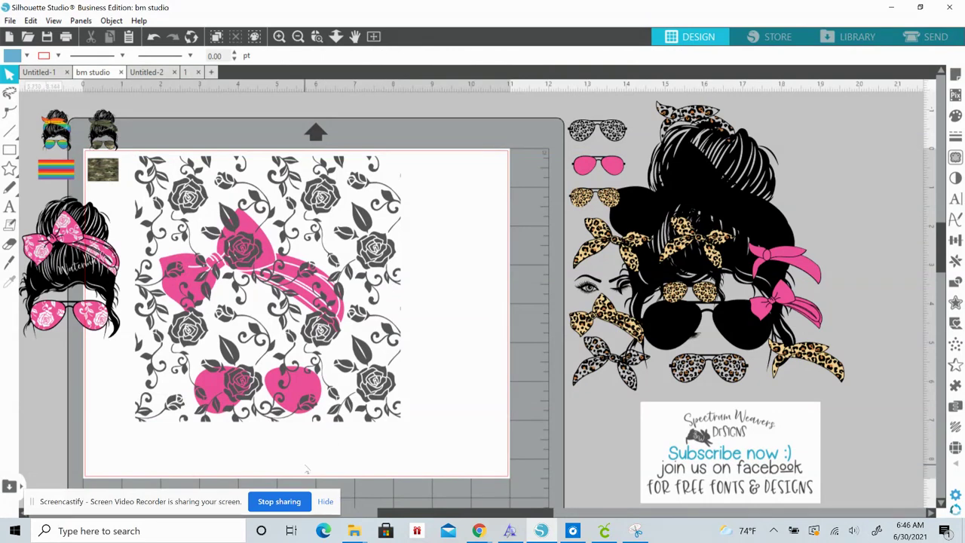
{"action": "left_click", "coordinate": [241, 226]}
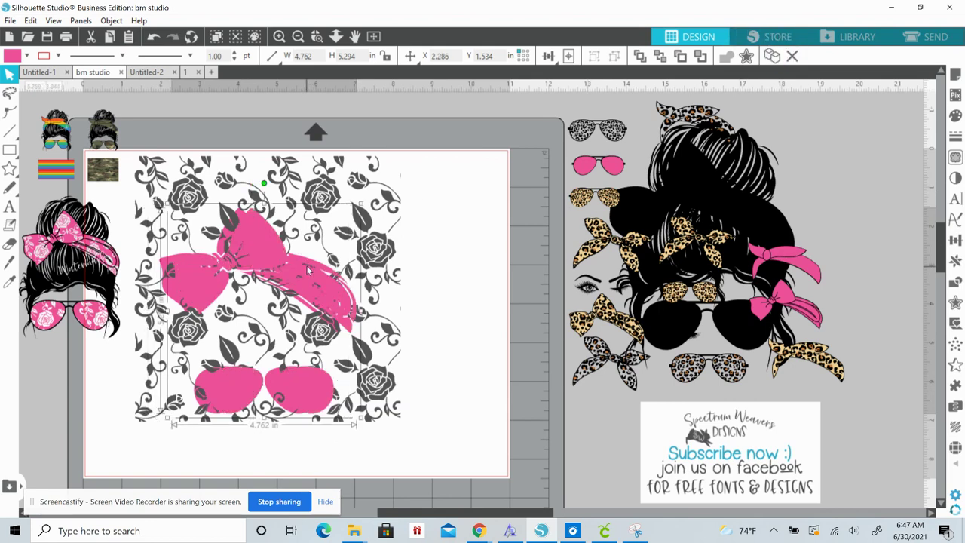
{"action": "left_click_drag", "start_coordinate": [309, 272], "coordinate": [710, 200]}
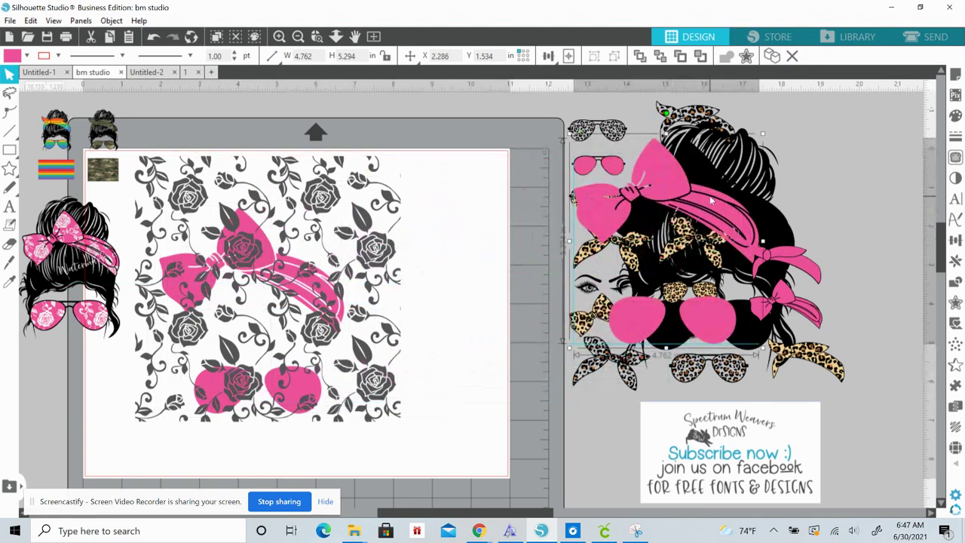
{"action": "left_click", "coordinate": [237, 464]}
{"action": "left_click_drag", "start_coordinate": [235, 459], "coordinate": [254, 249]}
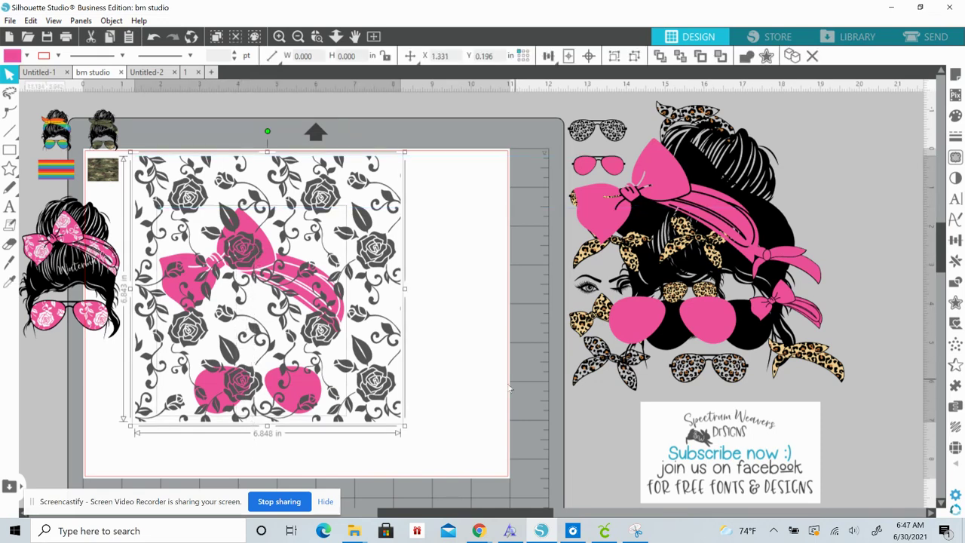
{"action": "left_click", "coordinate": [791, 56]}
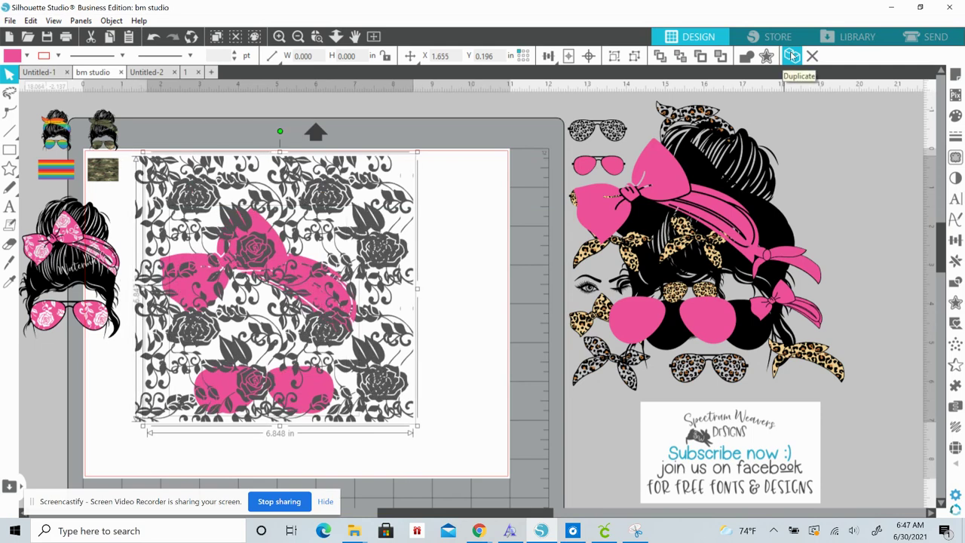
{"action": "key", "text": "Delete"}
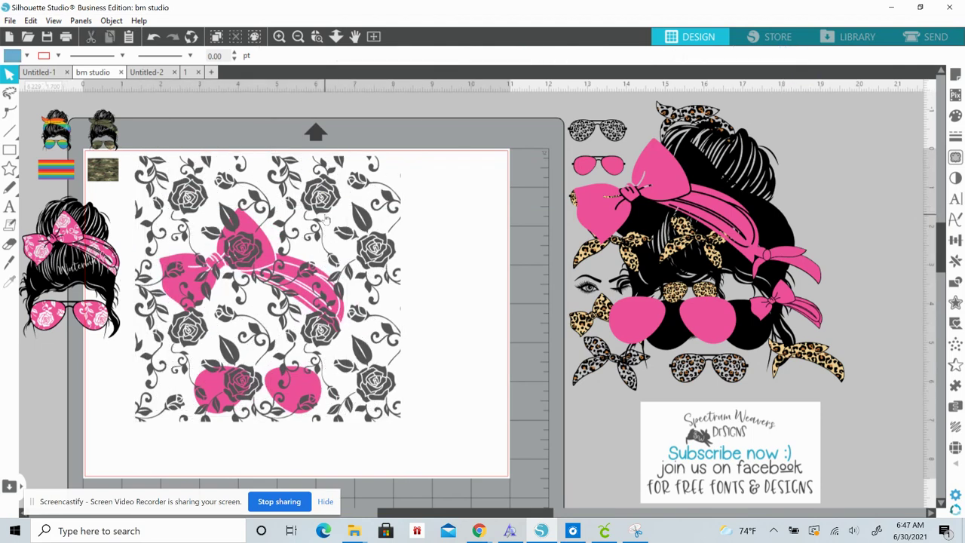
- Crop the rose pattern and the pink bow and lenses together so only the overlapping rose pieces remain
{"action": "left_click_drag", "start_coordinate": [252, 462], "coordinate": [260, 265]}
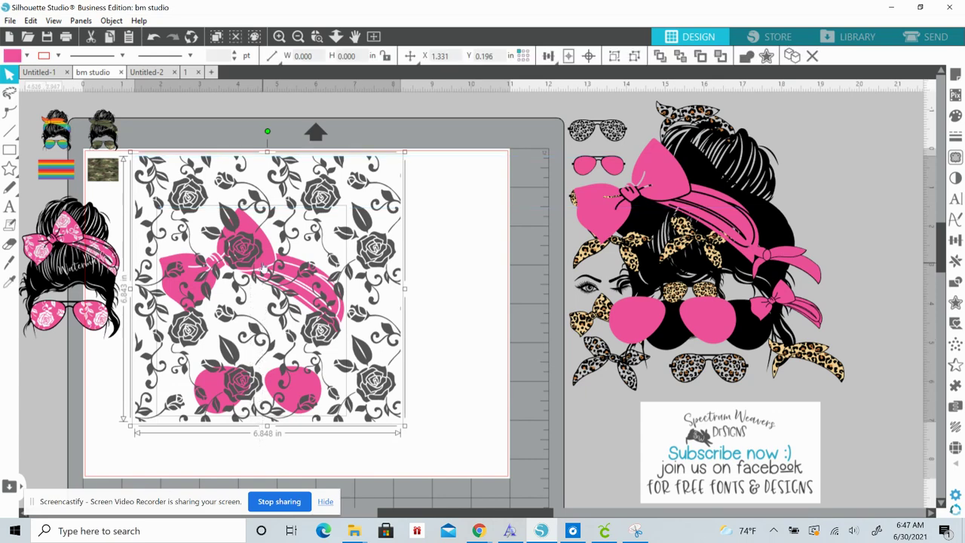
{"action": "left_click", "coordinate": [955, 282]}
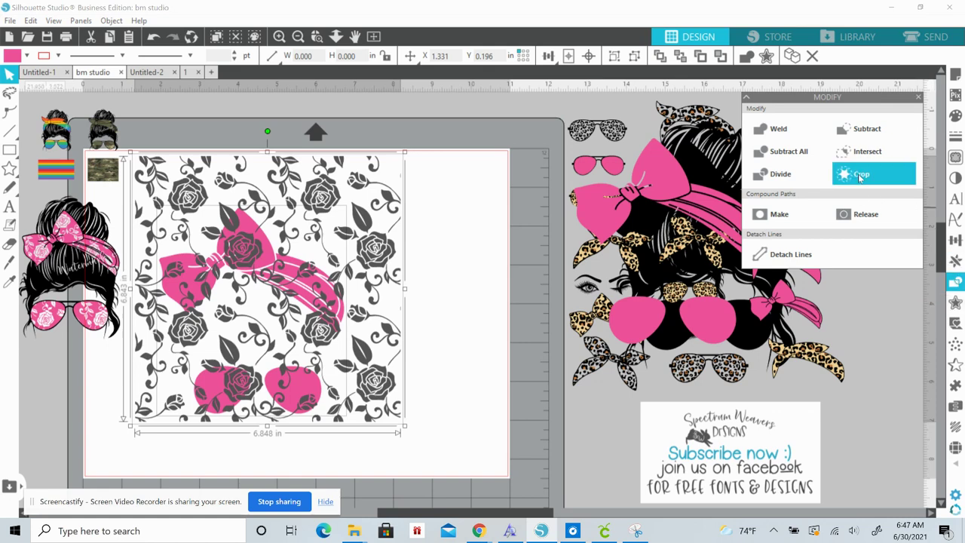
{"action": "left_click", "coordinate": [860, 176]}
{"action": "left_click", "coordinate": [414, 252]}
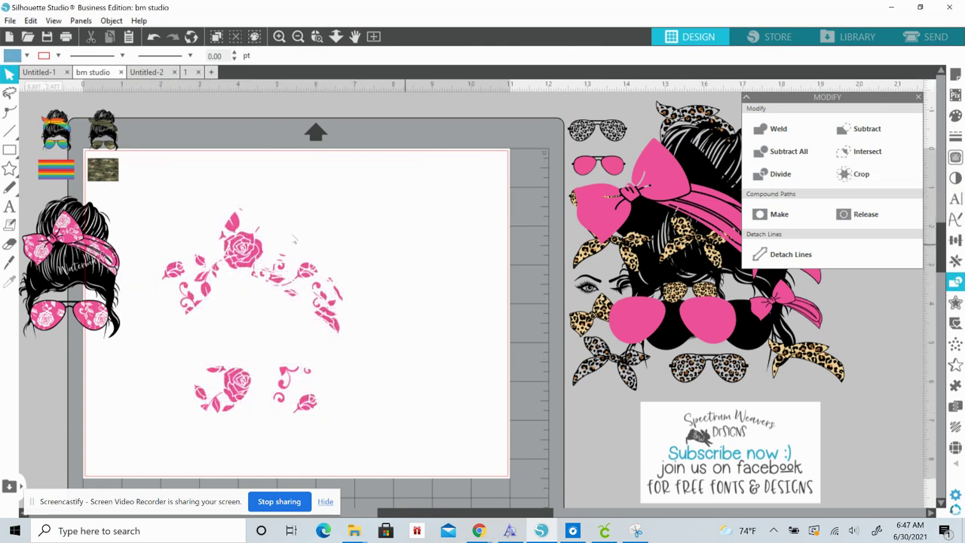
- Combine the cropped rose pieces into a compound path and fill them with white
{"action": "left_click_drag", "start_coordinate": [150, 189], "coordinate": [362, 452]}
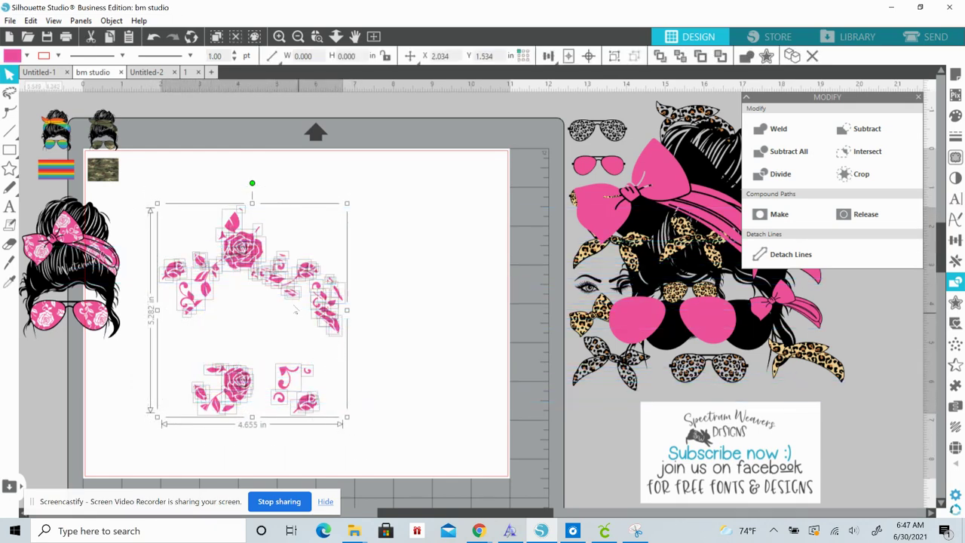
{"action": "right_click", "coordinate": [273, 279]}
{"action": "left_click", "coordinate": [317, 407]}
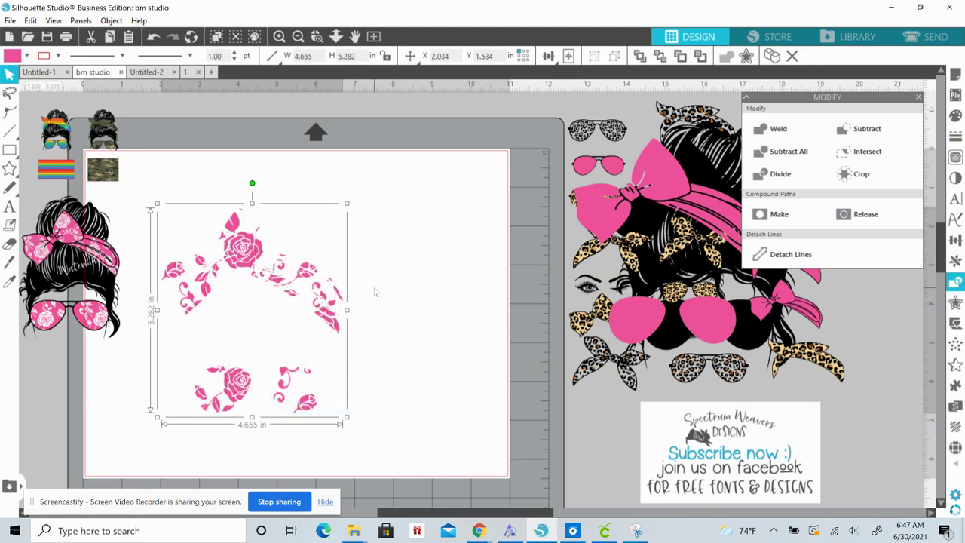
{"action": "left_click", "coordinate": [26, 55]}
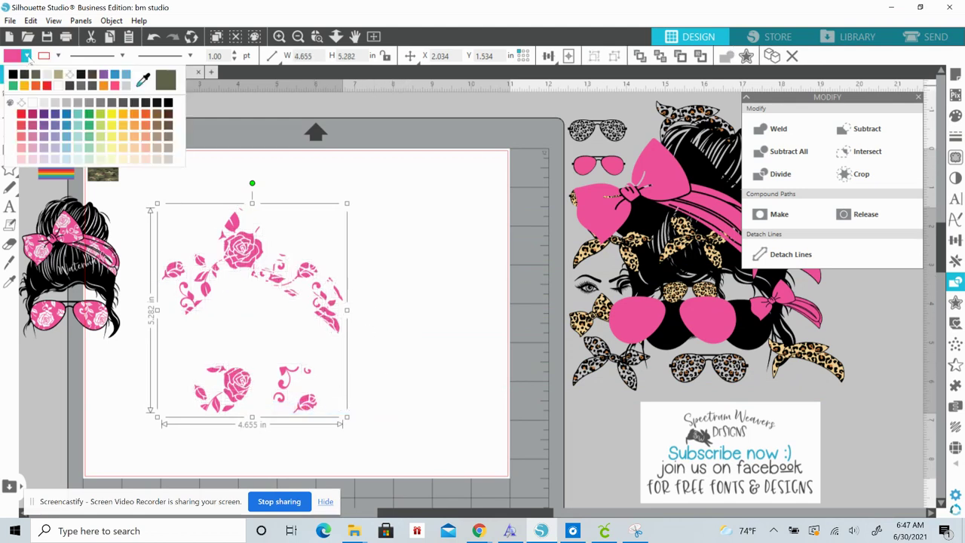
{"action": "left_click", "coordinate": [47, 76]}
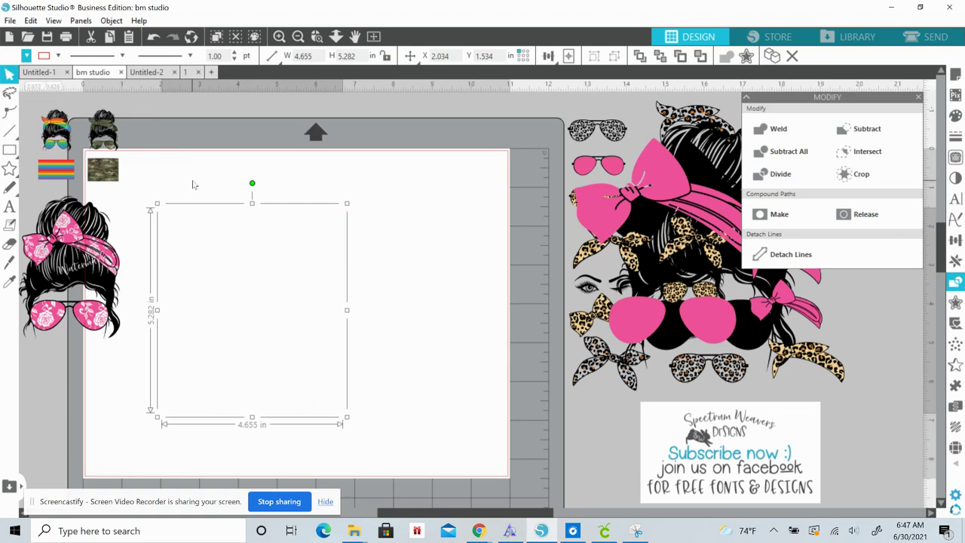
{"action": "left_click", "coordinate": [468, 260]}
- Move the pink bow and lenses copy back onto the page and bring the white rose pieces to the front
{"action": "left_click_drag", "start_coordinate": [595, 201], "coordinate": [251, 273]}
{"action": "right_click", "coordinate": [251, 272]}
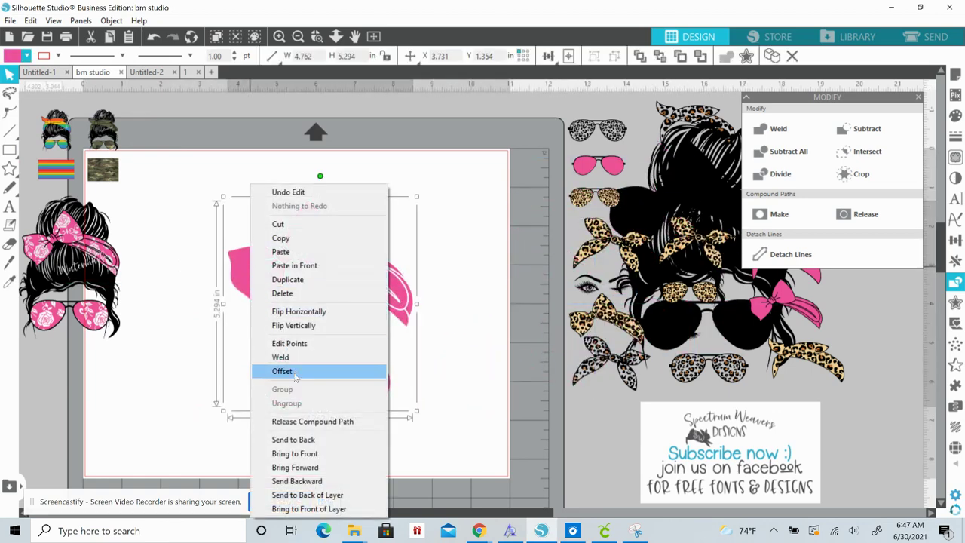
{"action": "left_click", "coordinate": [187, 367]}
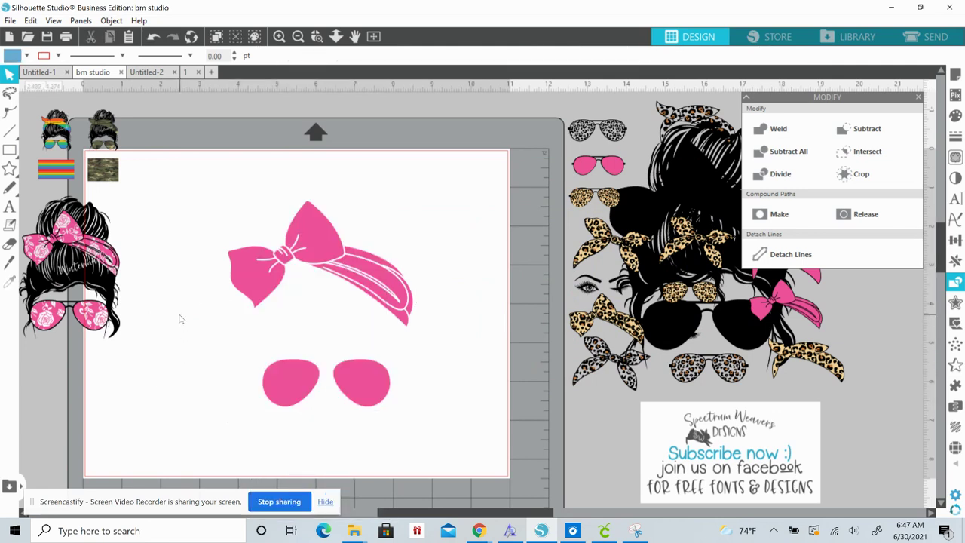
{"action": "left_click", "coordinate": [254, 277]}
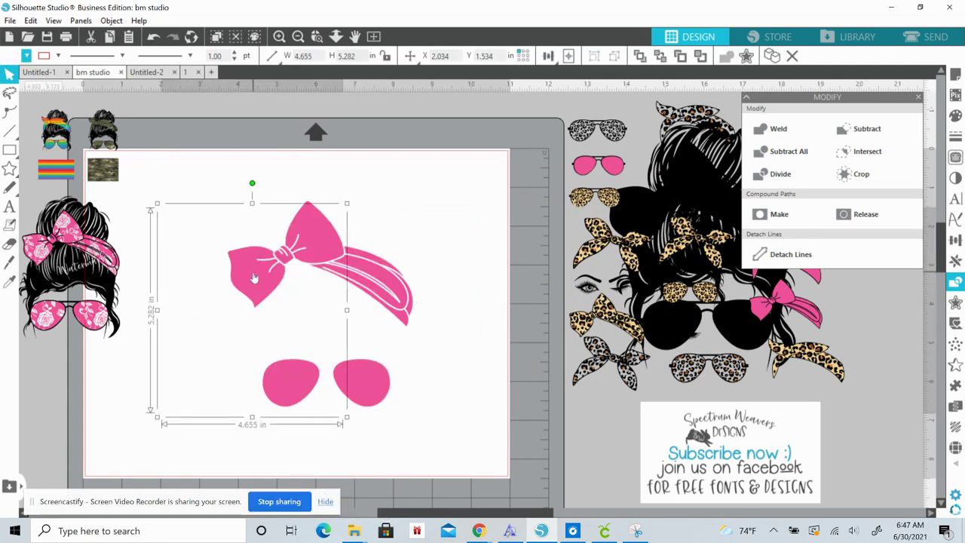
{"action": "right_click", "coordinate": [171, 315]}
{"action": "left_click", "coordinate": [212, 453]}
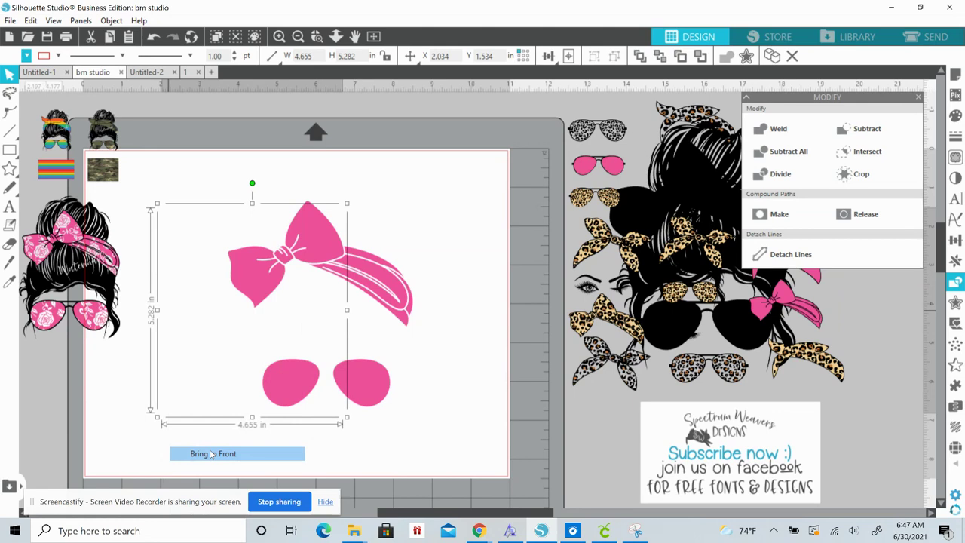
- Align the pink bow and lenses beneath the white rose pieces at X 1.980, Y 1.518 in
{"action": "left_click_drag", "start_coordinate": [402, 300], "coordinate": [334, 310]}
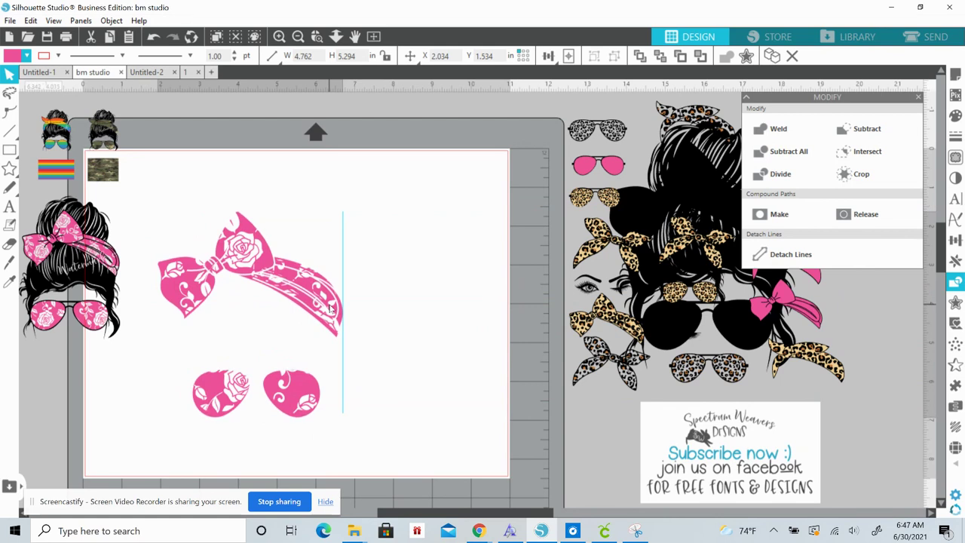
{"action": "left_click_drag", "start_coordinate": [331, 308], "coordinate": [332, 305]}
{"action": "left_click", "coordinate": [318, 276]}
{"action": "left_click", "coordinate": [257, 223]}
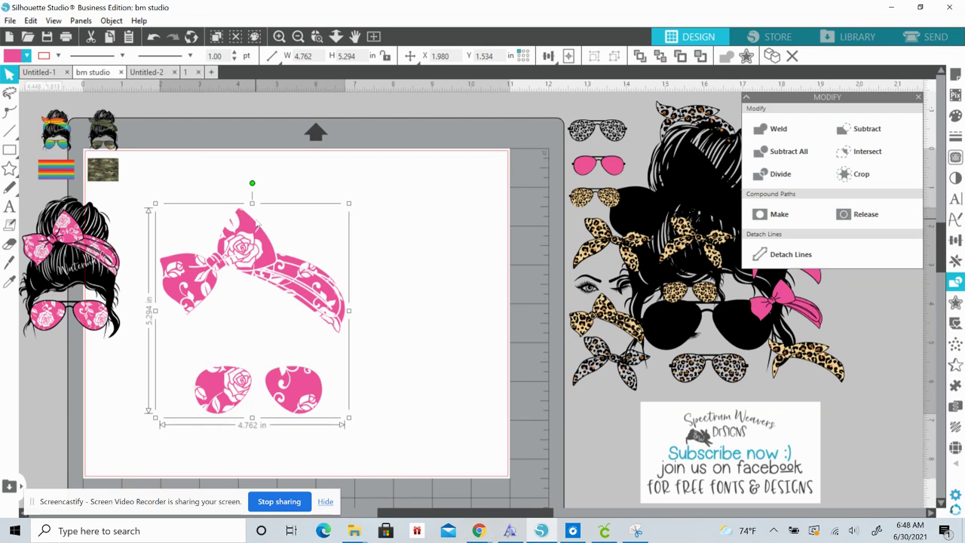
{"action": "left_click_drag", "start_coordinate": [257, 224], "coordinate": [257, 223]}
{"action": "left_click", "coordinate": [452, 374]}
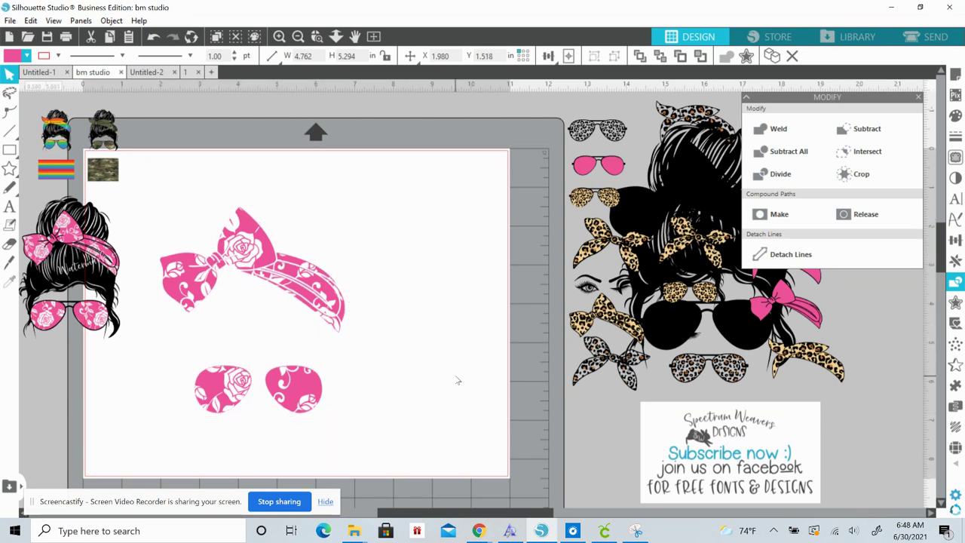
- Move the gray leopard headband aside and place the black hair group on the page behind the pink bow and lenses
{"action": "left_click_drag", "start_coordinate": [689, 182], "coordinate": [626, 187]}
{"action": "left_click", "coordinate": [699, 145]}
{"action": "left_click", "coordinate": [701, 159]}
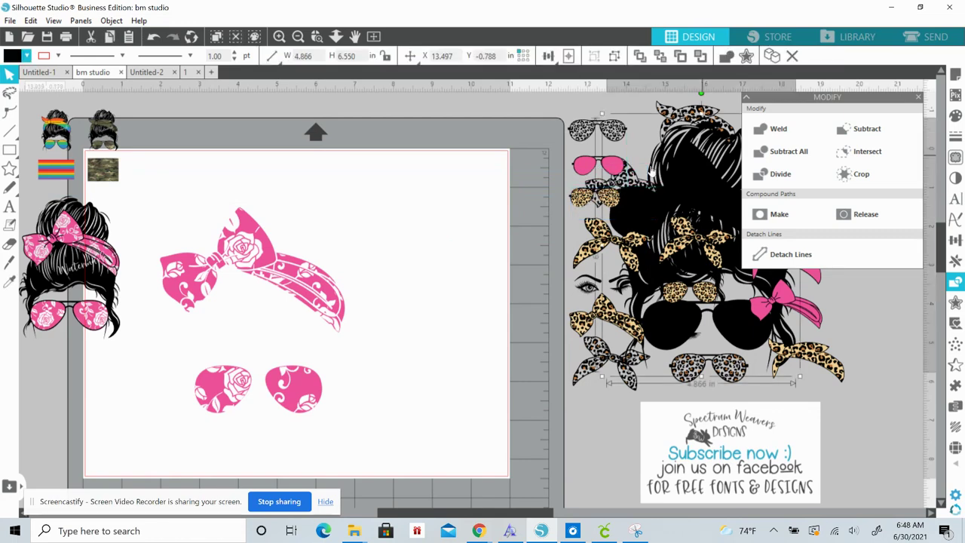
{"action": "left_click_drag", "start_coordinate": [701, 158], "coordinate": [207, 229]}
{"action": "left_click", "coordinate": [443, 253]}
{"action": "left_click", "coordinate": [392, 256]}
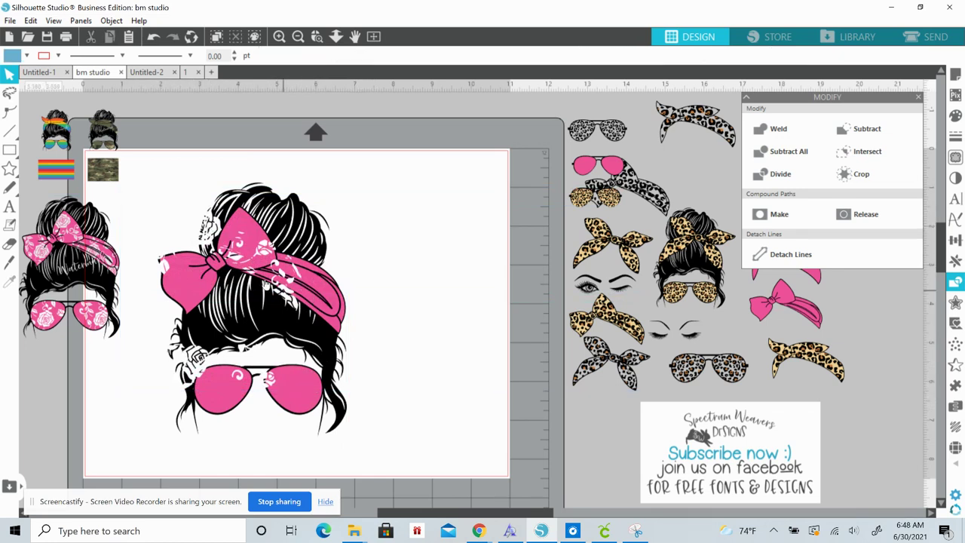
- Fill the cropped rose pieces with light gray
{"action": "left_click", "coordinate": [27, 56]}
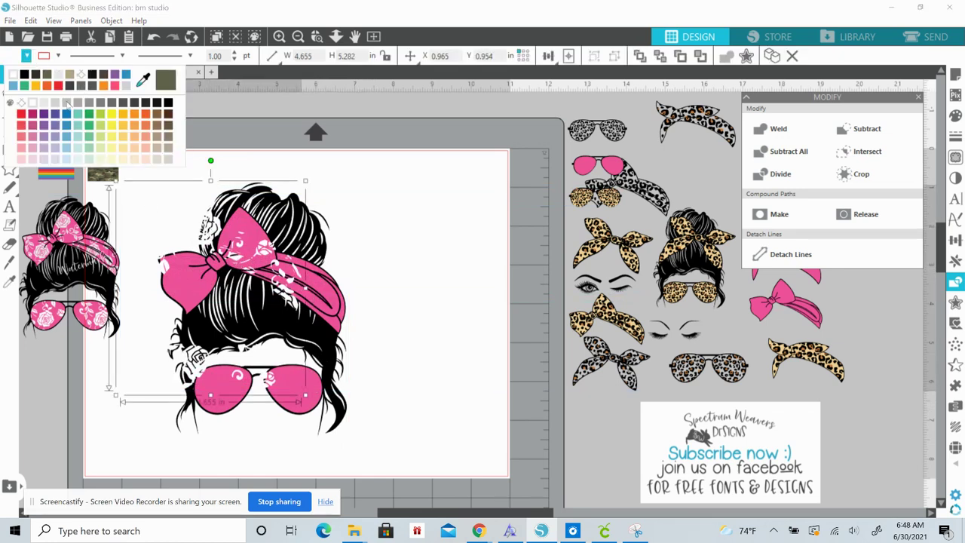
{"action": "left_click", "coordinate": [64, 102]}
{"action": "left_click", "coordinate": [463, 294]}
- Separate the pink shapes from the hair, align the gray roses over them, and fit the black hair group beneath
{"action": "left_click_drag", "start_coordinate": [340, 308], "coordinate": [401, 293]}
{"action": "left_click_drag", "start_coordinate": [257, 175], "coordinate": [257, 136]}
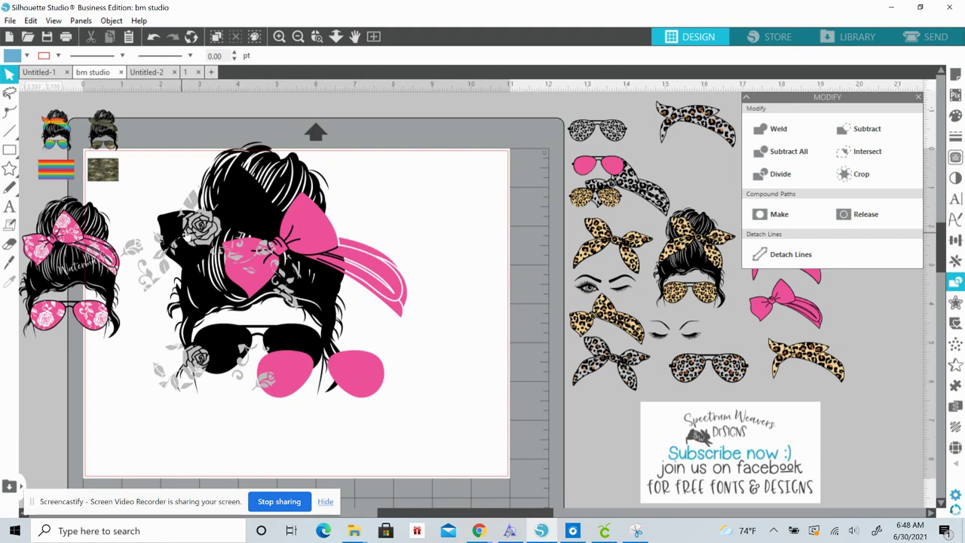
{"action": "left_click_drag", "start_coordinate": [188, 236], "coordinate": [292, 238]}
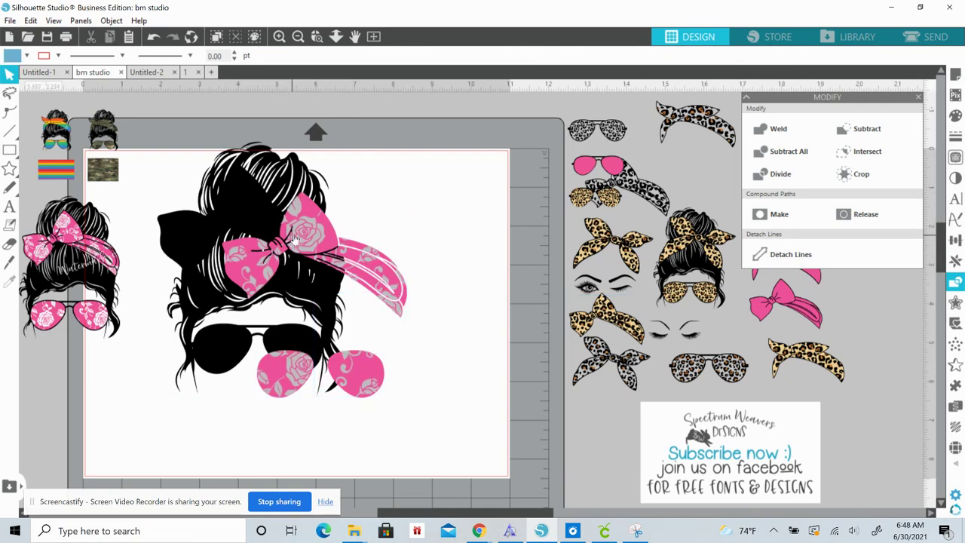
{"action": "left_click_drag", "start_coordinate": [243, 166], "coordinate": [307, 193]}
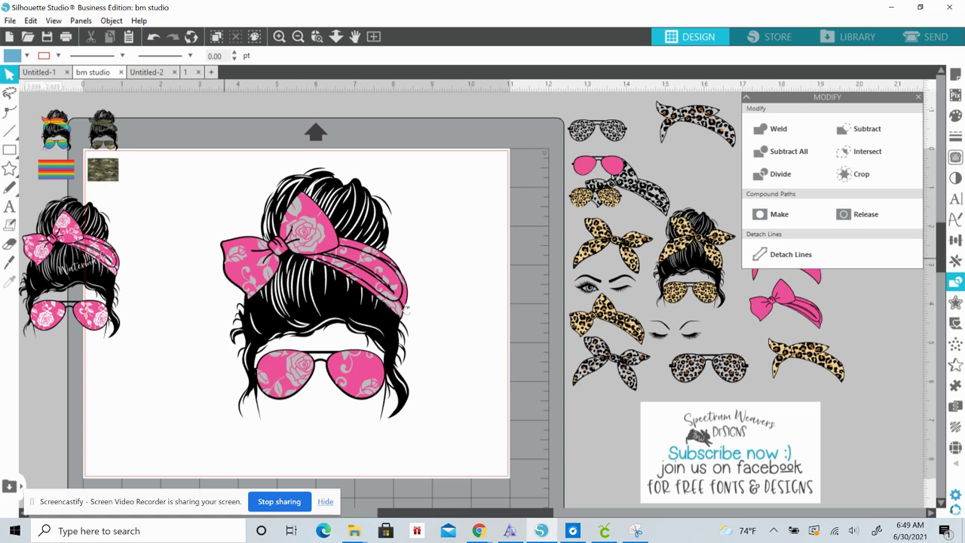
{"action": "mouse_move", "coordinate": [578, 169]}
{"action": "left_mouse_down"}
{"action": "mouse_move", "coordinate": [487, 138]}
{"action": "mouse_move", "coordinate": [591, 167]}
{"action": "left_mouse_up"}
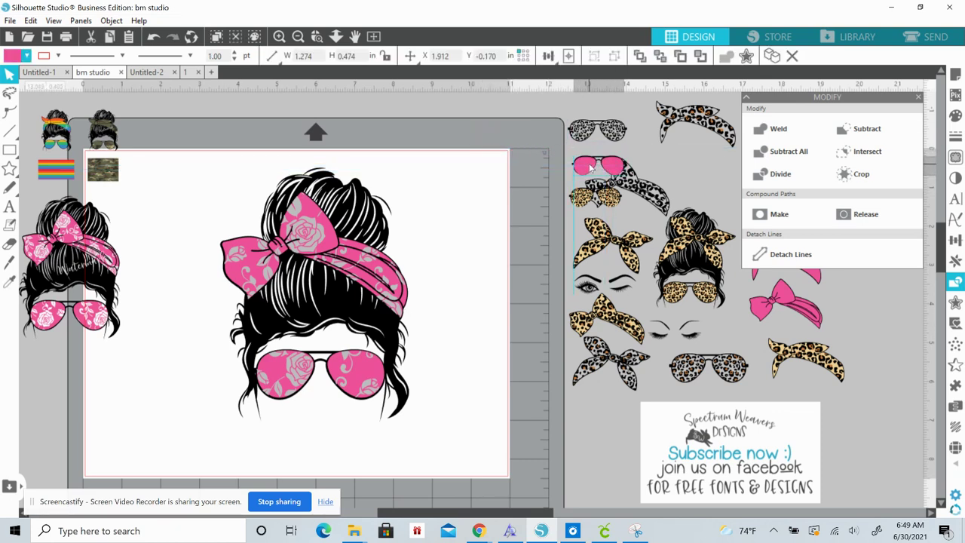
{"action": "key", "text": "Escape"}
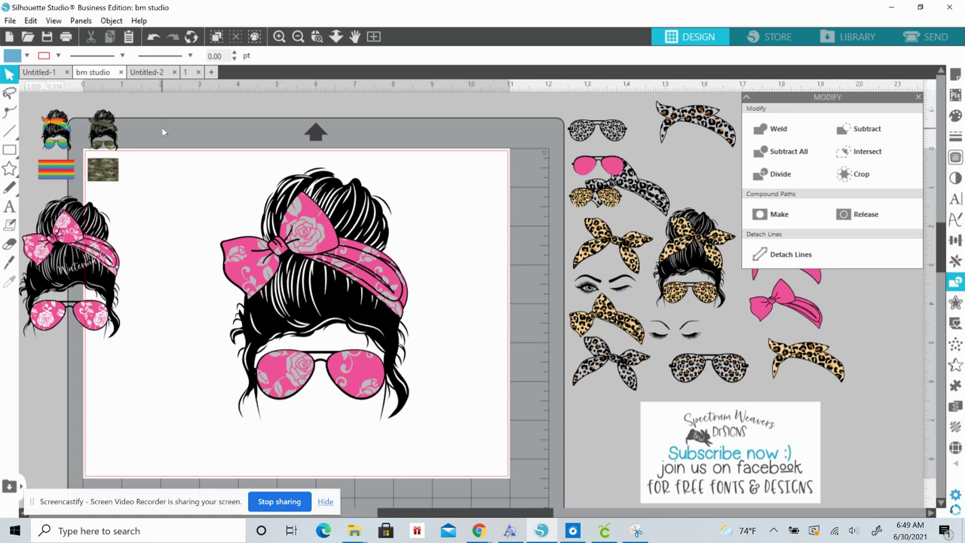
- Enlarge the camouflage bun sample and its pattern swatch to about 3.26 in wide
{"action": "left_click", "coordinate": [88, 147]}
{"action": "left_click", "coordinate": [104, 170]}
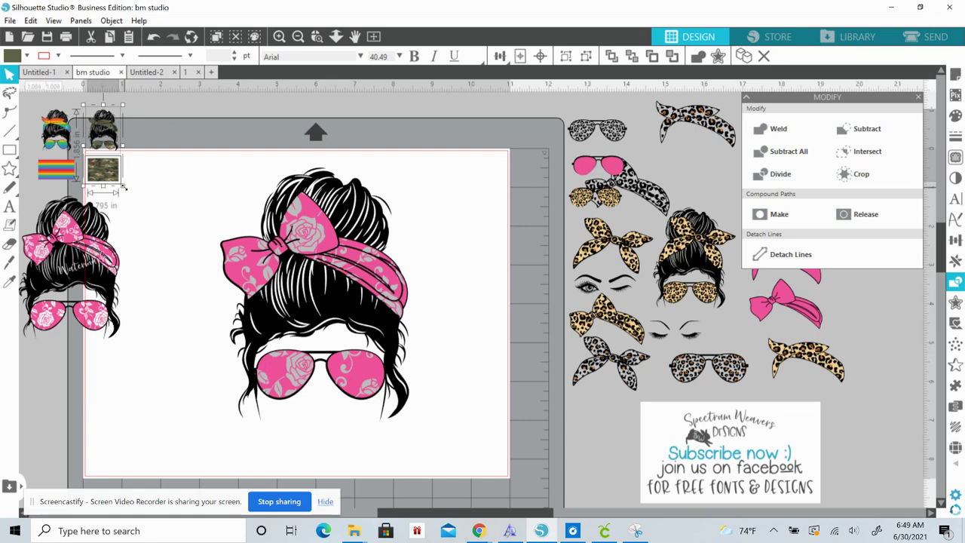
{"action": "left_click_drag", "start_coordinate": [123, 185], "coordinate": [273, 386]}
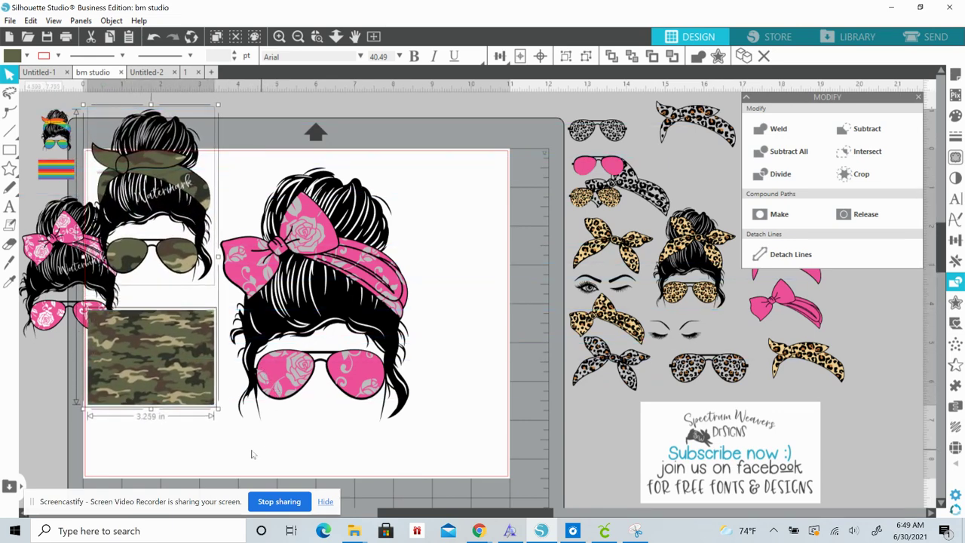
{"action": "left_click", "coordinate": [227, 457]}
{"action": "left_click_drag", "start_coordinate": [180, 370], "coordinate": [161, 323]}
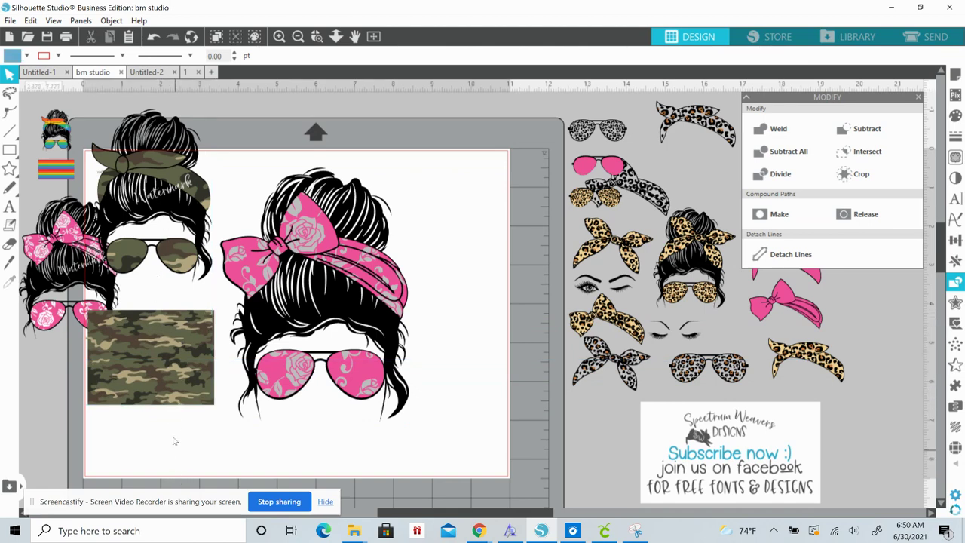
- Shrink the camouflage bun sample and its swatch to about 1.13 in wide and place them at the page's upper corner
{"action": "left_click", "coordinate": [172, 354]}
{"action": "left_click", "coordinate": [167, 178], "text": "shift"}
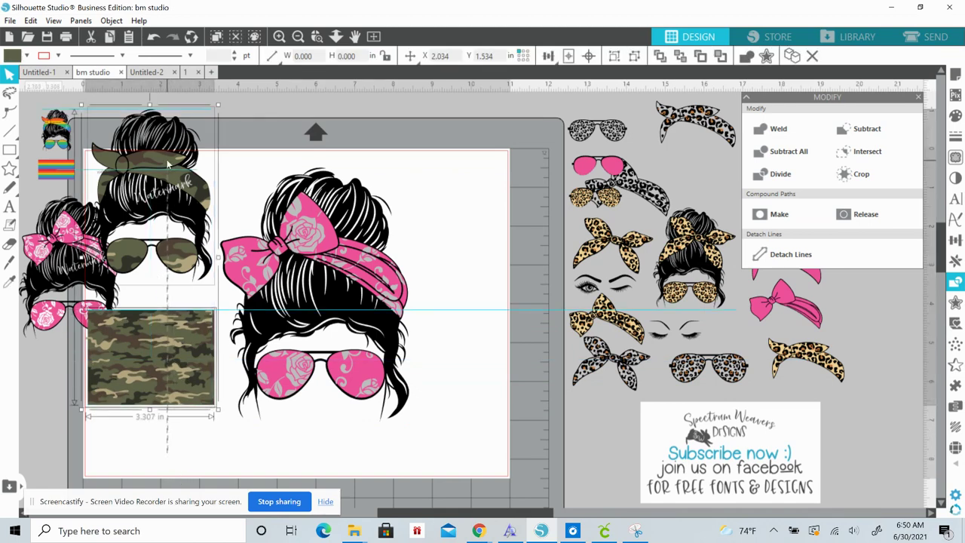
{"action": "left_click_drag", "start_coordinate": [217, 410], "coordinate": [153, 190]}
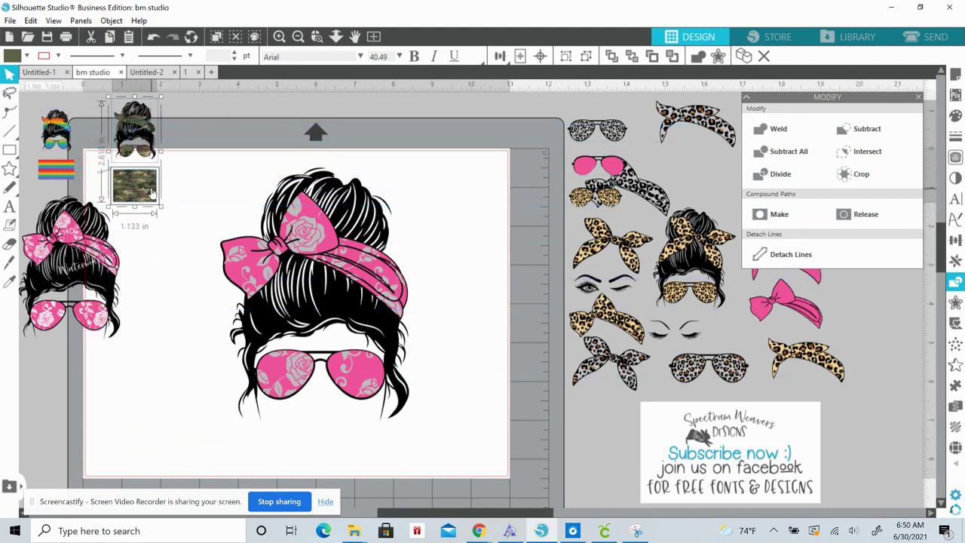
- Move the rainbow stripe swatch and the rainbow bun sample together onto the page beside the large rose design
{"action": "left_click_drag", "start_coordinate": [51, 172], "coordinate": [169, 379]}
{"action": "left_click_drag", "start_coordinate": [160, 429], "coordinate": [160, 429]}
{"action": "left_click", "coordinate": [54, 121]}
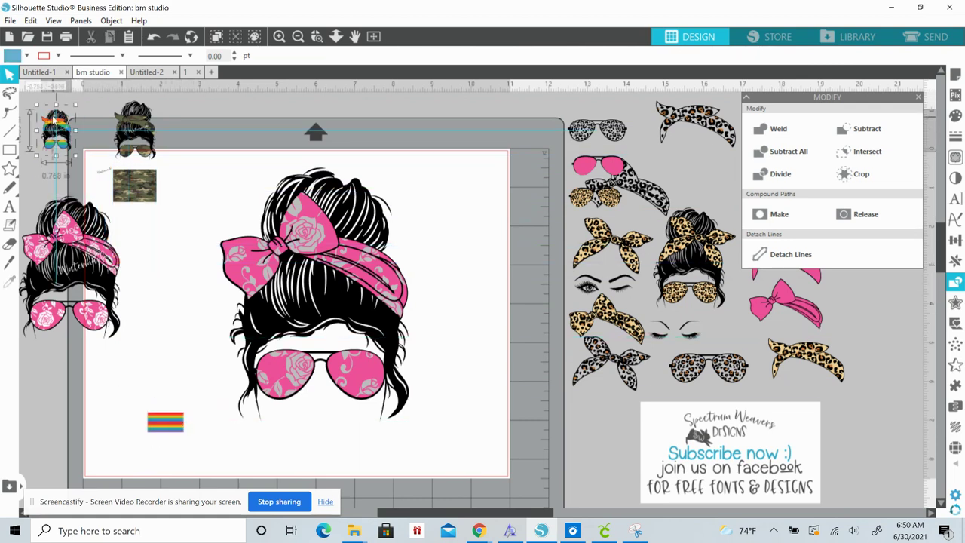
{"action": "left_click_drag", "start_coordinate": [54, 121], "coordinate": [164, 364]}
{"action": "left_click", "coordinate": [165, 377]}
{"action": "left_click", "coordinate": [174, 425], "text": "shift"}
{"action": "left_click_drag", "start_coordinate": [176, 429], "coordinate": [173, 324]}
- Move the large rose design off the page and enlarge the rainbow bun sample with its stripe swatch to about 2.3 in wide
{"action": "left_click_drag", "start_coordinate": [242, 152], "coordinate": [364, 463]}
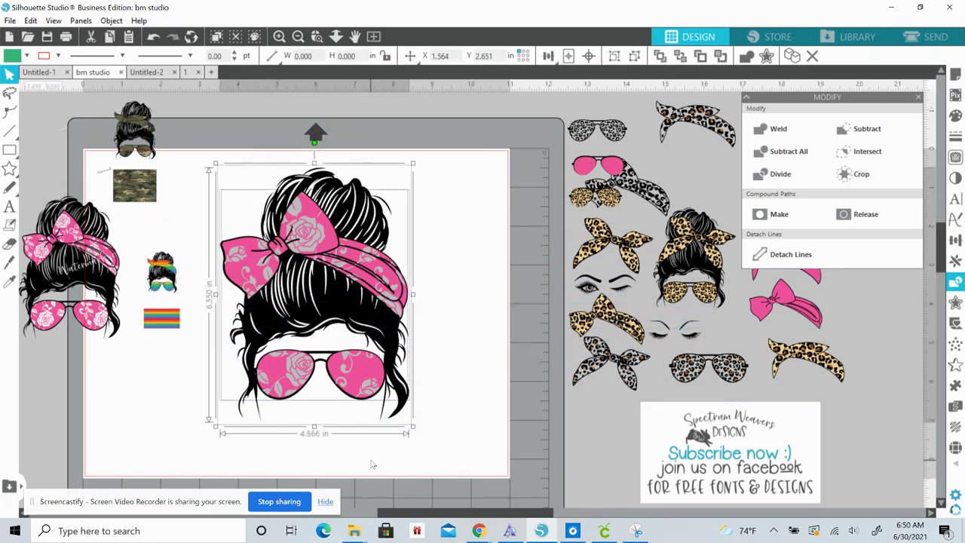
{"action": "left_click_drag", "start_coordinate": [380, 382], "coordinate": [621, 366]}
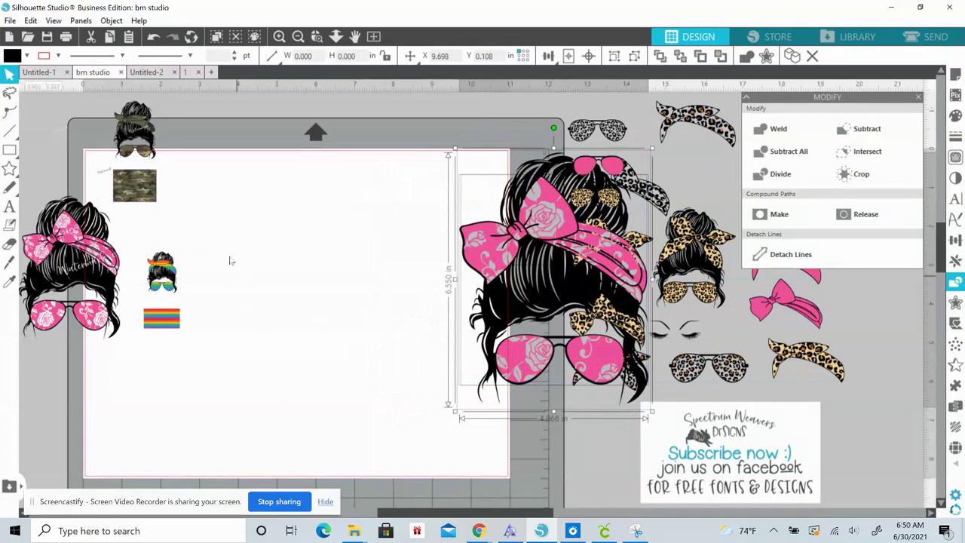
{"action": "left_click", "coordinate": [131, 236]}
{"action": "left_click_drag", "start_coordinate": [130, 236], "coordinate": [190, 375]}
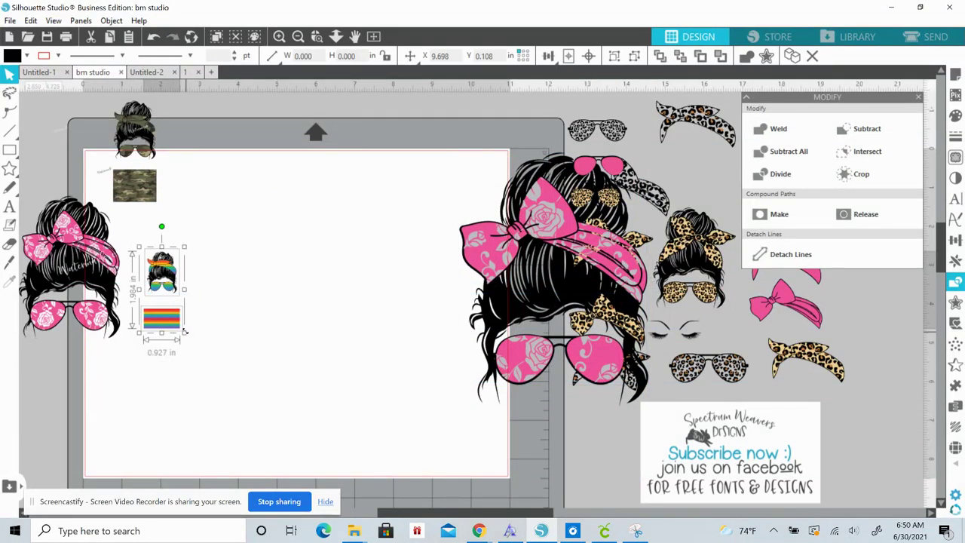
{"action": "left_click_drag", "start_coordinate": [187, 337], "coordinate": [241, 451]}
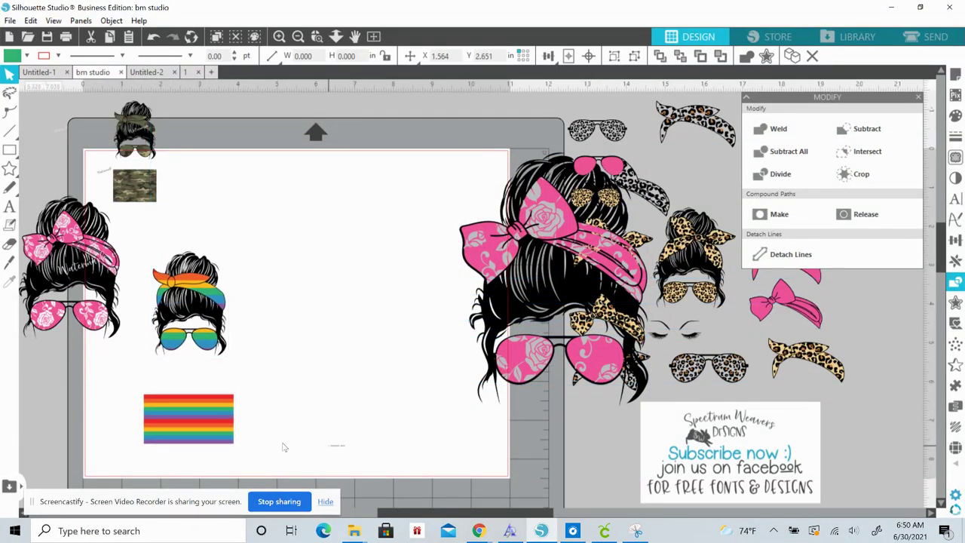
- Ungroup the rainbow stripe swatch and pull one yellow-orange stripe out above the other stripes
{"action": "left_click", "coordinate": [213, 423]}
{"action": "right_click", "coordinate": [213, 424]}
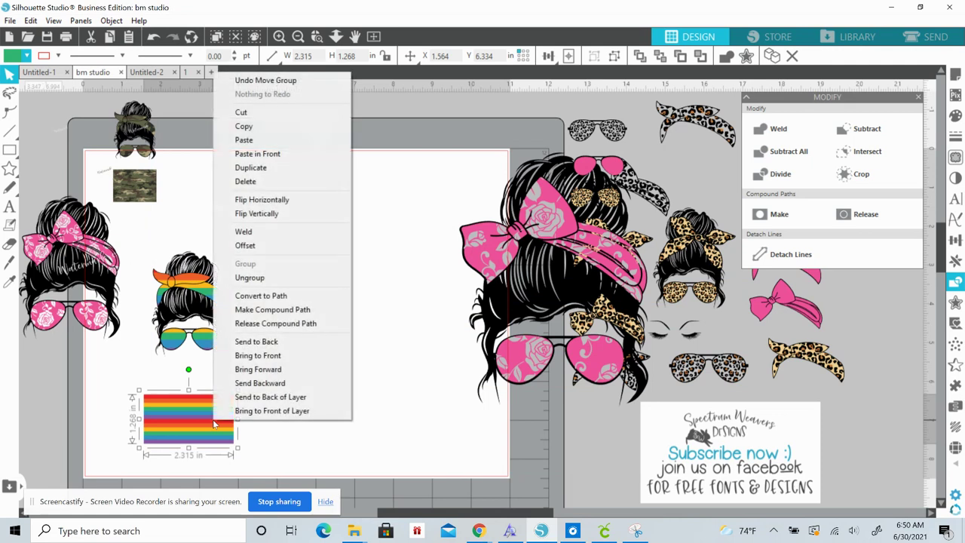
{"action": "left_click", "coordinate": [246, 278]}
{"action": "left_click_drag", "start_coordinate": [194, 411], "coordinate": [306, 350]}
- Move the rainbow stripes and rainbow bun sample to the page's lower-left edge, and bring the large rose design back onto the page
{"action": "left_click_drag", "start_coordinate": [282, 297], "coordinate": [300, 471]}
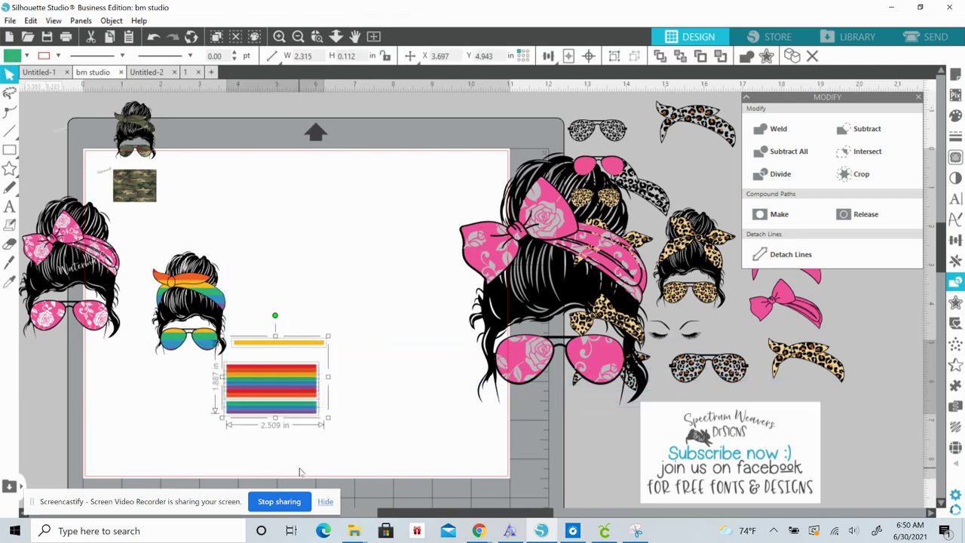
{"action": "left_click_drag", "start_coordinate": [249, 364], "coordinate": [67, 417]}
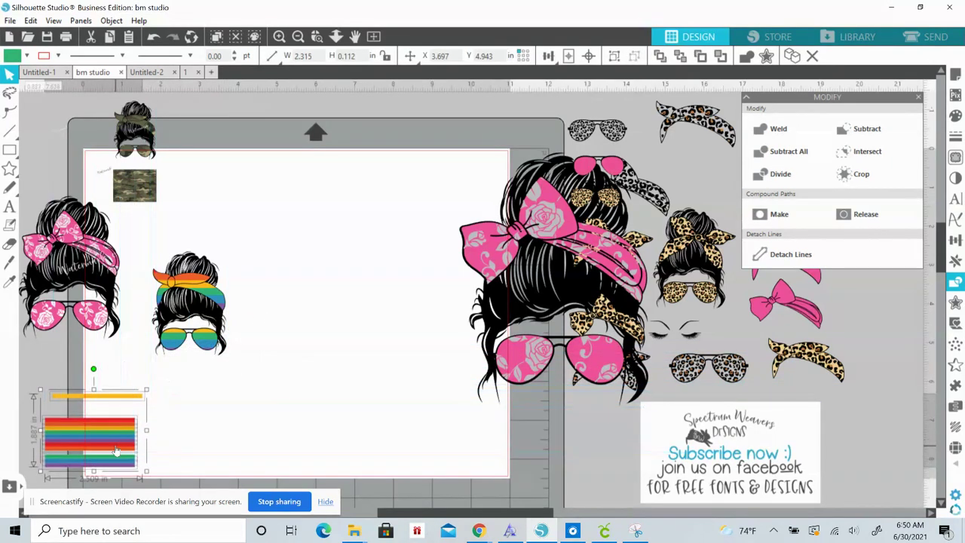
{"action": "left_click", "coordinate": [195, 324]}
{"action": "left_click_drag", "start_coordinate": [194, 324], "coordinate": [92, 403]}
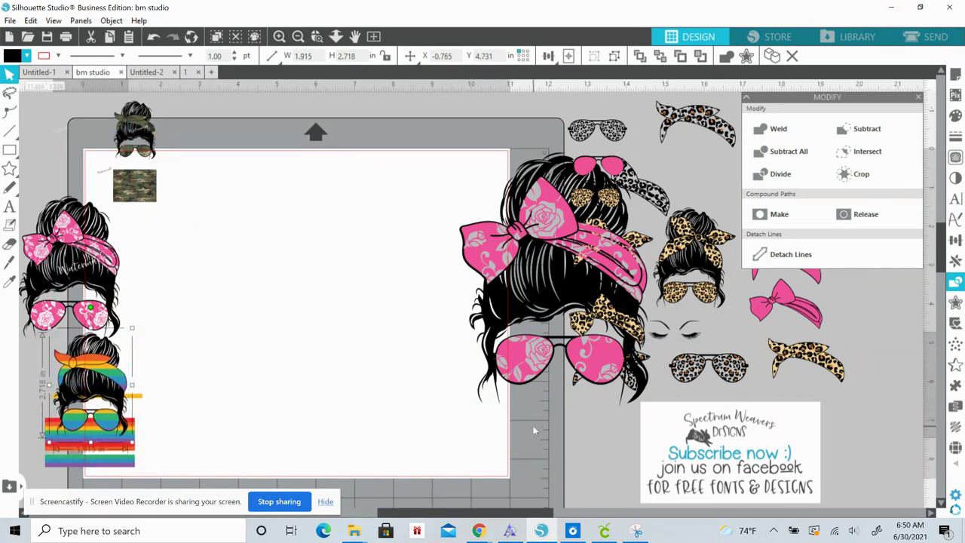
{"action": "left_click", "coordinate": [520, 230]}
{"action": "left_click_drag", "start_coordinate": [520, 227], "coordinate": [321, 242]}
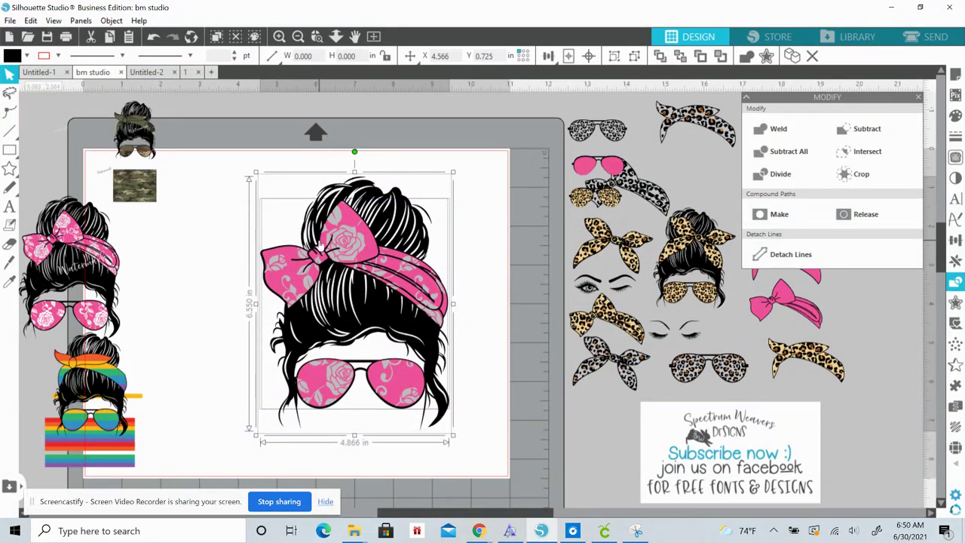